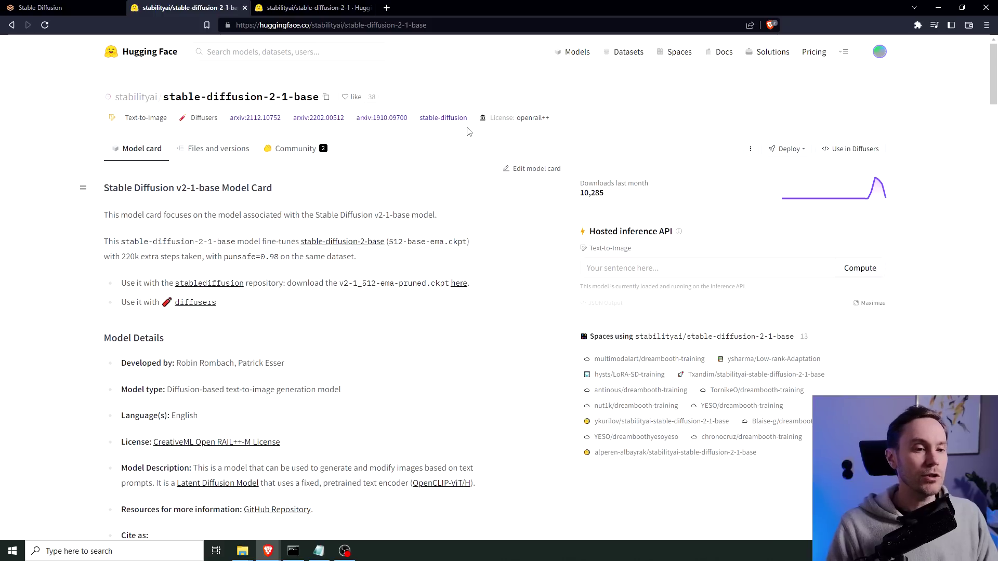
Compare the 512 base checkpoint name with the v2-1_768 checkpoint on the stable-diffusion-2-1 card
{"action": "left_click_drag", "start_coordinate": [362, 284], "coordinate": [376, 284]}
{"action": "left_click", "coordinate": [373, 284]}
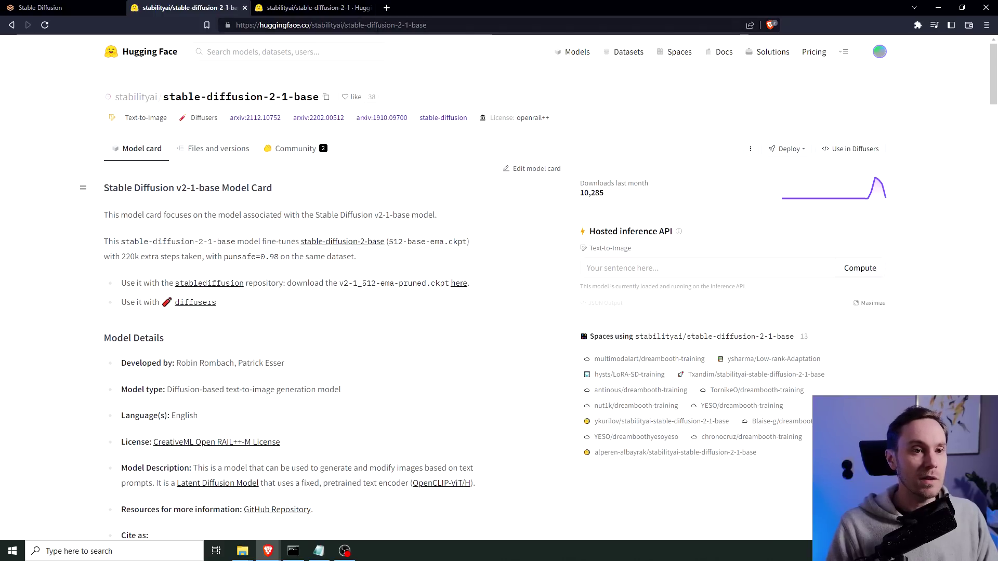
{"action": "left_click", "coordinate": [312, 8]}
{"action": "left_click_drag", "start_coordinate": [374, 257], "coordinate": [389, 258]}
{"action": "left_click", "coordinate": [385, 260]}
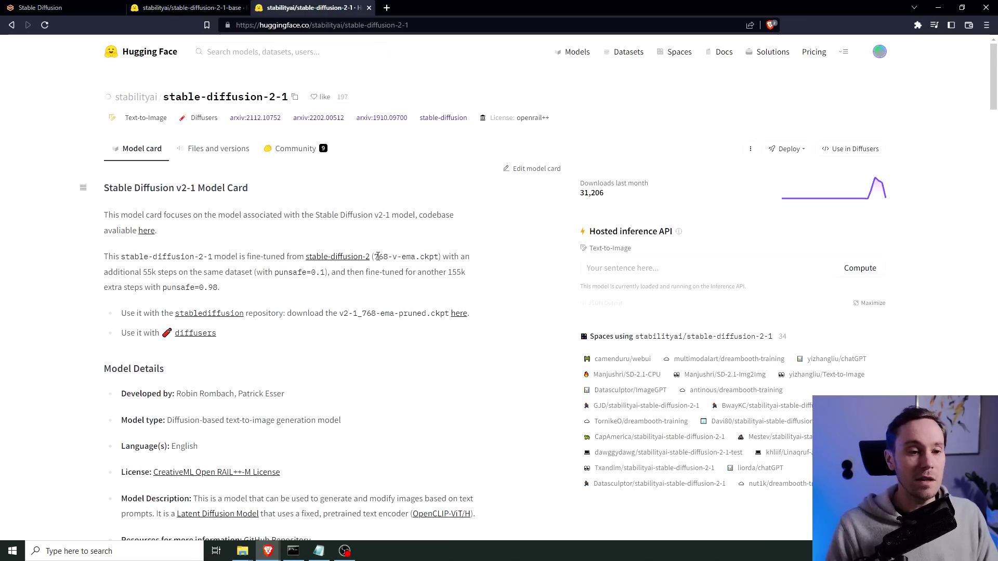
Download the 5.21 GB v2-1_768-ema-pruned.ckpt checkpoint from its file page
{"action": "left_click", "coordinate": [459, 313]}
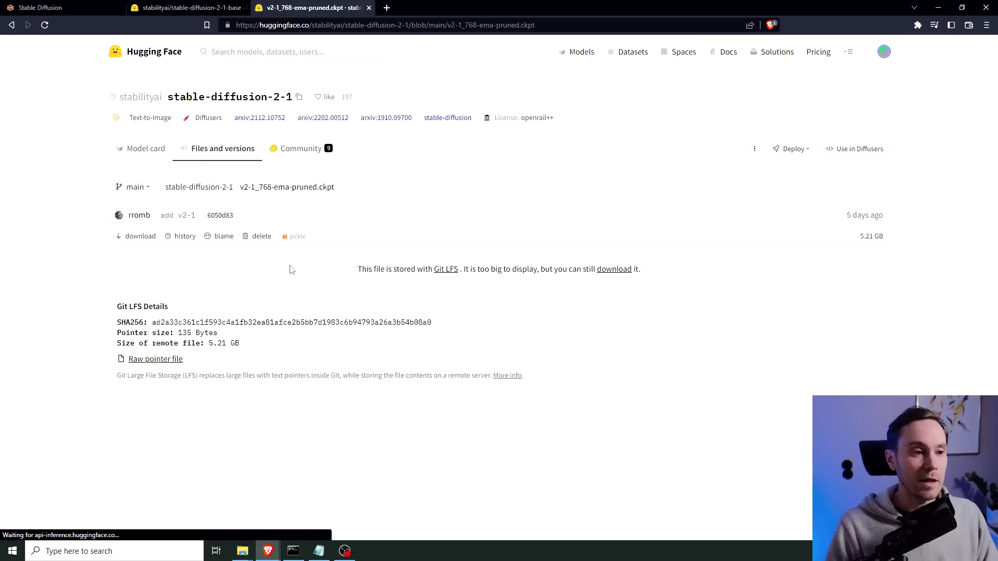
{"action": "left_click", "coordinate": [143, 240]}
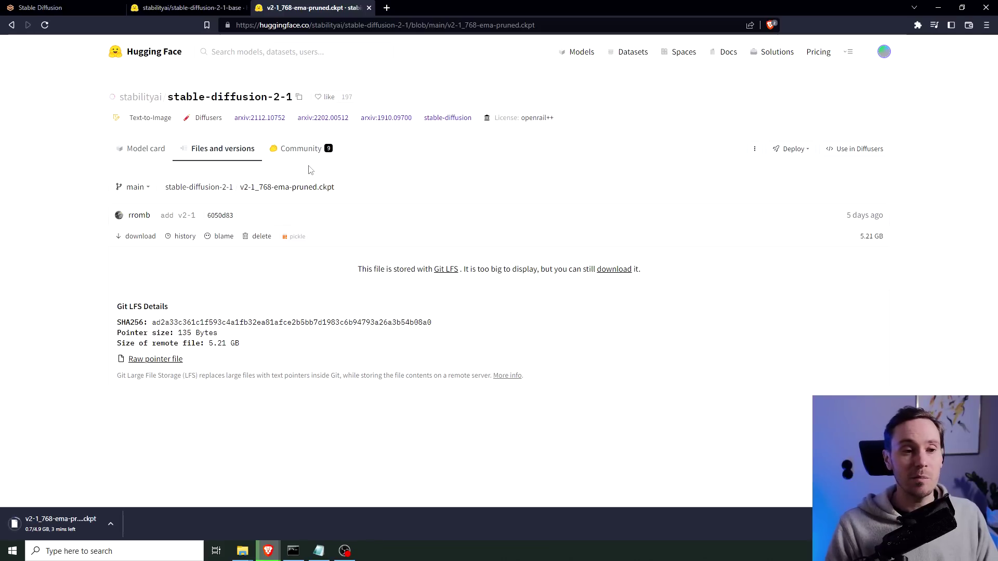
Set the web UI image width and height sliders to 768
{"action": "left_click", "coordinate": [41, 7]}
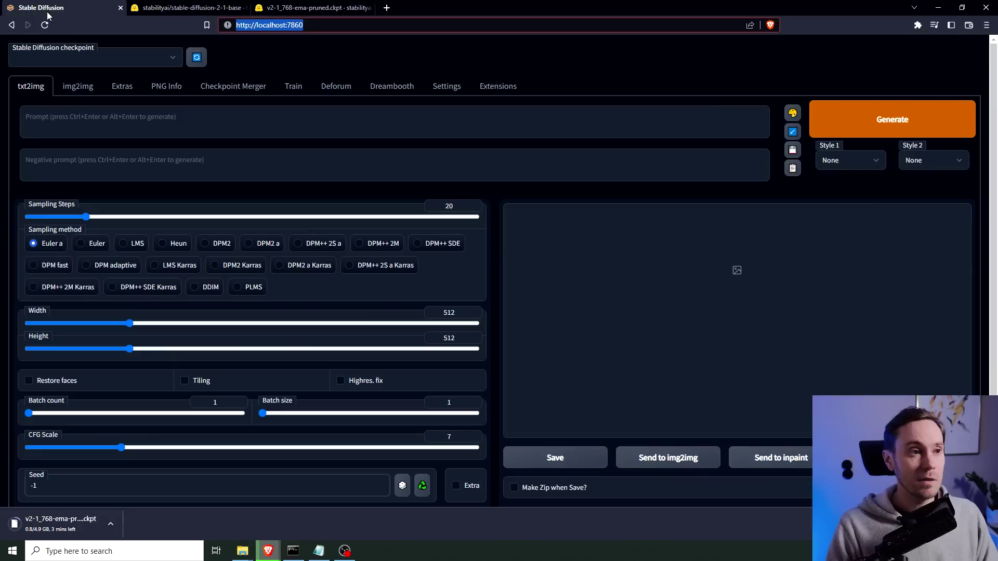
{"action": "left_click_drag", "start_coordinate": [130, 324], "coordinate": [188, 327]}
{"action": "left_click_drag", "start_coordinate": [130, 349], "coordinate": [188, 348]}
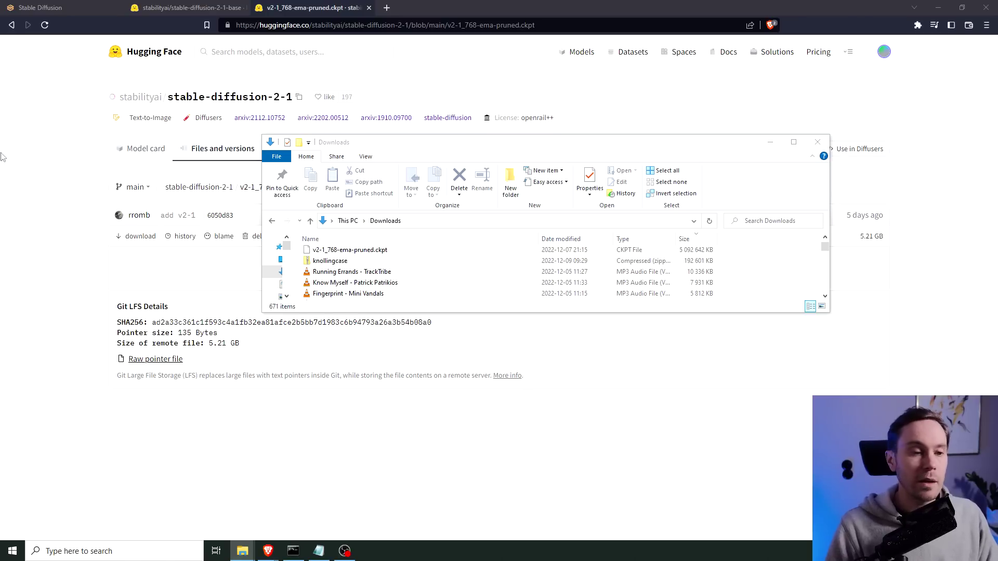
Arrange the Explorer windows and open stable-diffusion-webui > models > Stable-diffusion
{"action": "left_click_drag", "start_coordinate": [78, 145], "coordinate": [547, 187]}
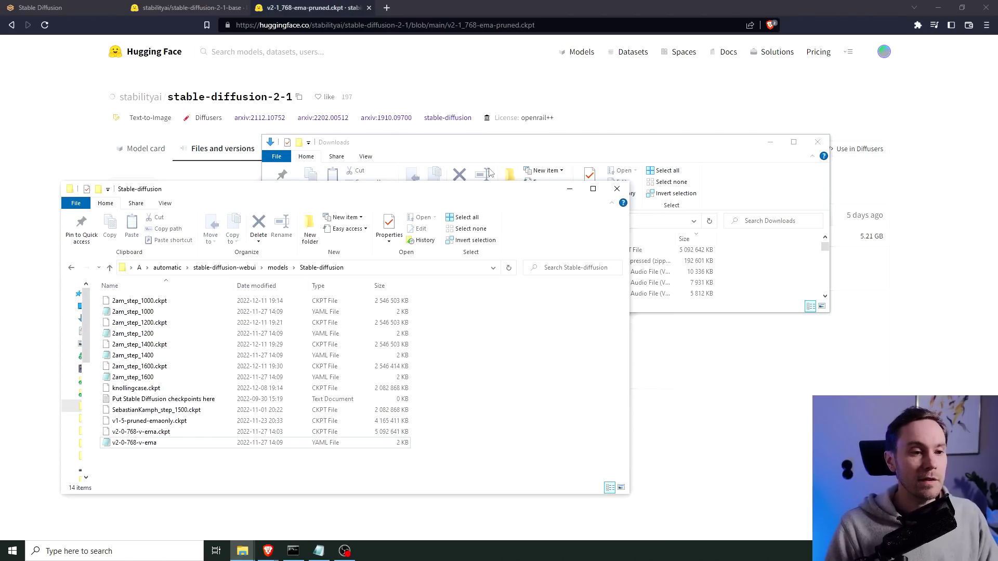
{"action": "left_click_drag", "start_coordinate": [469, 149], "coordinate": [624, 56]}
{"action": "left_click", "coordinate": [267, 191]}
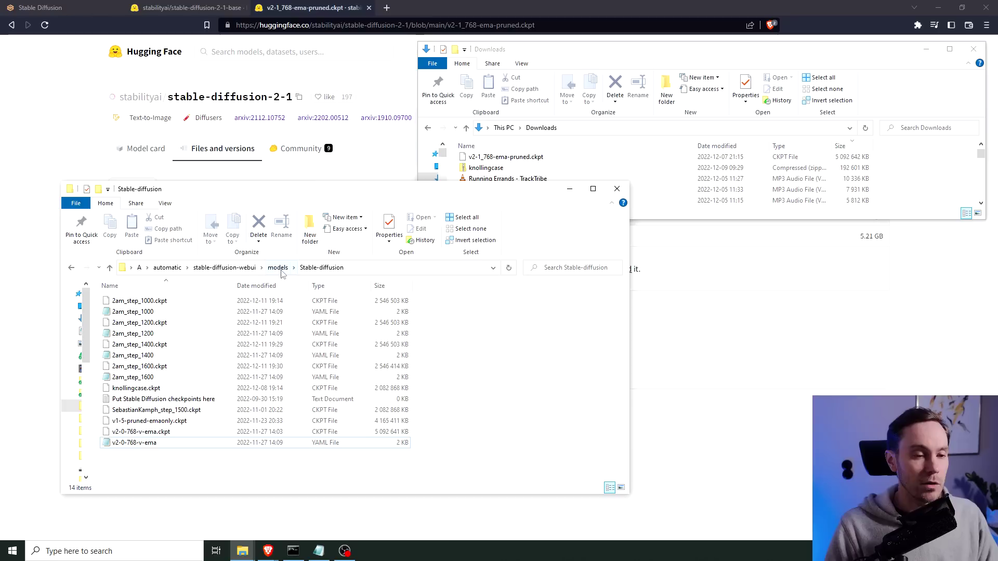
{"action": "left_click", "coordinate": [231, 268]}
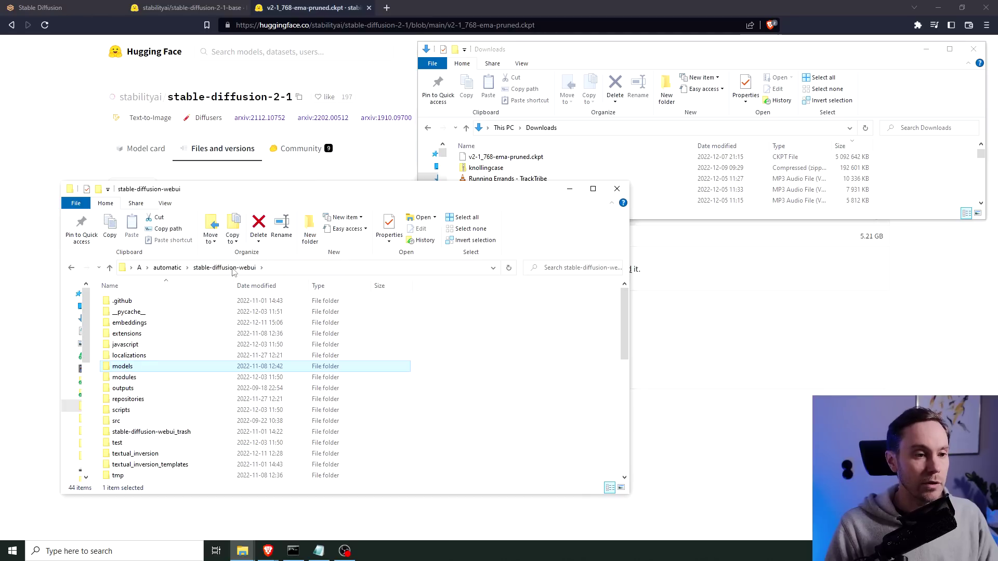
{"action": "double_click", "coordinate": [125, 368]}
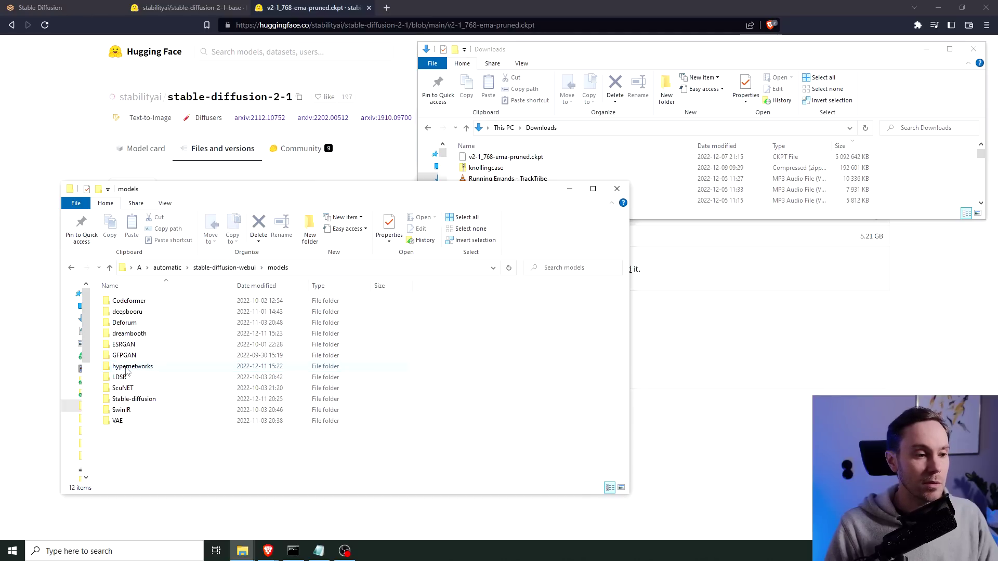
{"action": "double_click", "coordinate": [124, 398]}
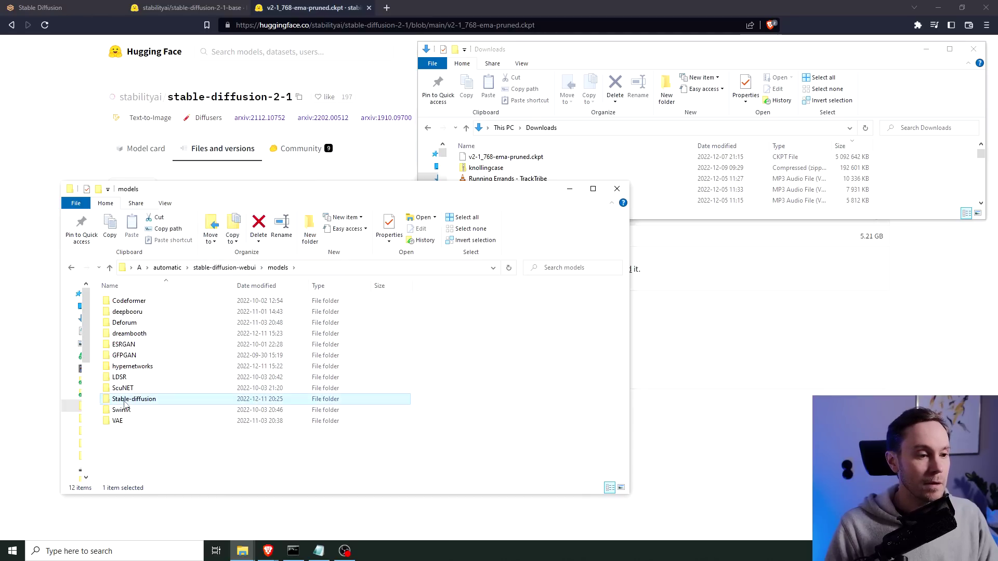
Move v2-1_768-ema-pruned.ckpt from Downloads into Stable-diffusion and right-drag the v2-0-768-v-ema config to duplicate it
{"action": "left_click", "coordinate": [607, 52]}
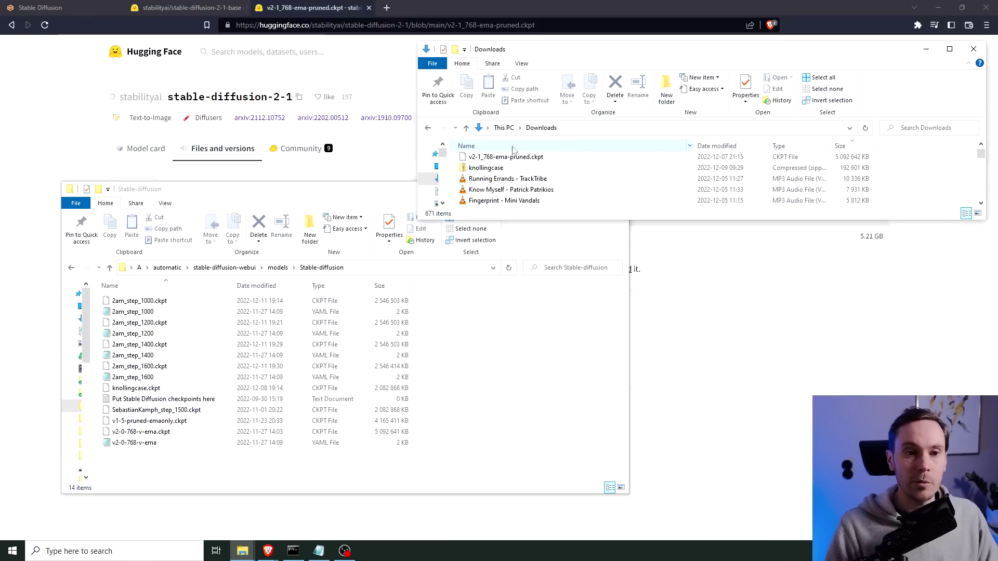
{"action": "left_click_drag", "start_coordinate": [494, 158], "coordinate": [138, 460]}
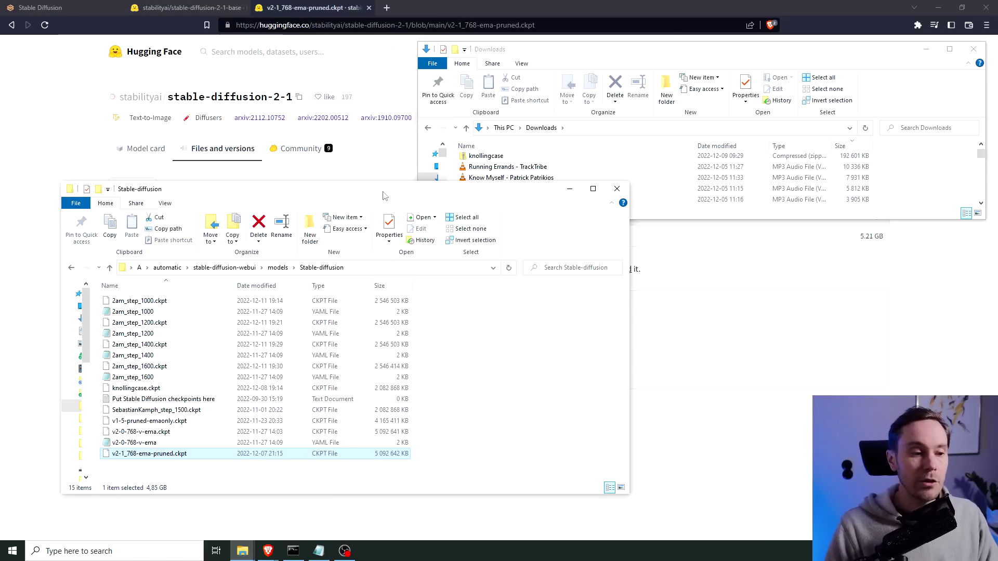
{"action": "left_click_drag", "start_coordinate": [381, 199], "coordinate": [406, 181]}
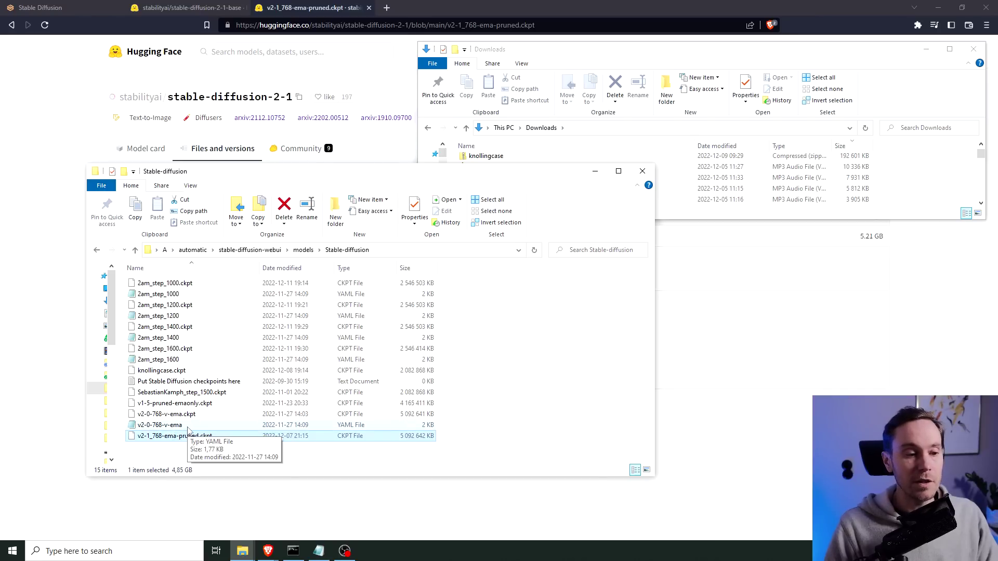
{"action": "left_click_drag", "start_coordinate": [176, 426], "coordinate": [192, 451]}
Create the v2-0-768-v-ema config copy and rename it v2-1_768-ema-pruned using the checkpoint's name
{"action": "left_click", "coordinate": [221, 474]}
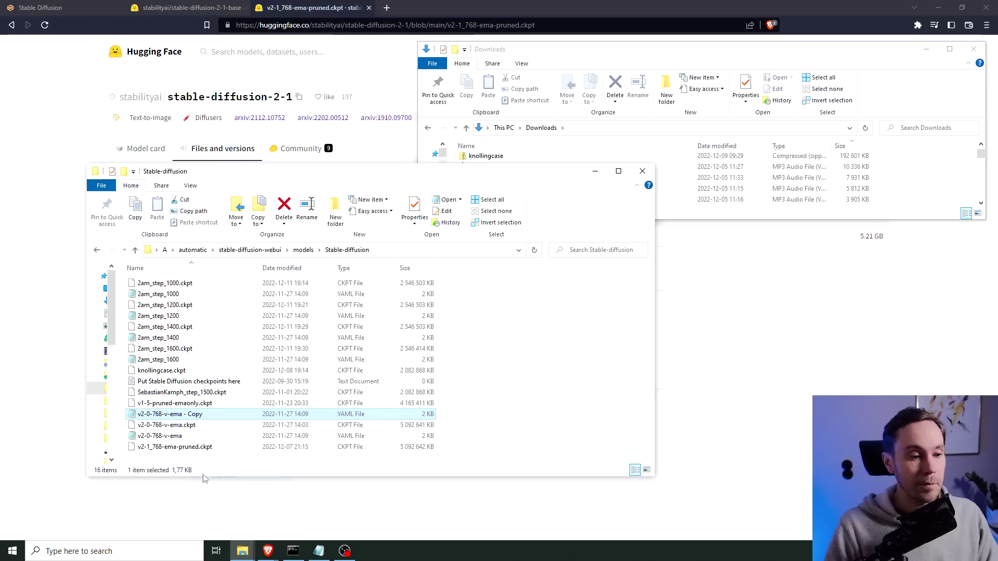
{"action": "left_click", "coordinate": [178, 448]}
{"action": "key", "text": "F2"}
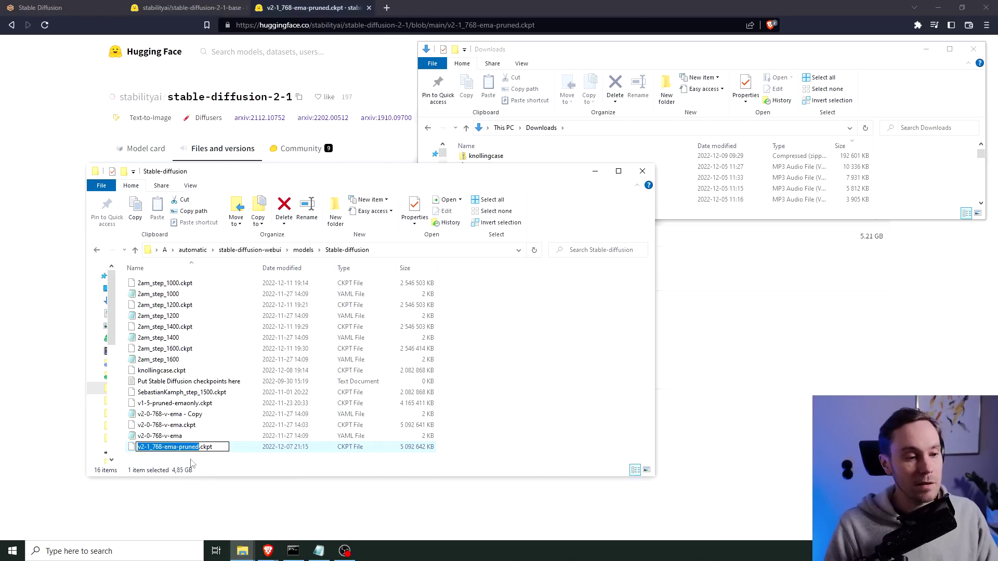
{"action": "left_click", "coordinate": [182, 463]}
{"action": "left_click", "coordinate": [173, 419]}
{"action": "key", "text": "F2"}
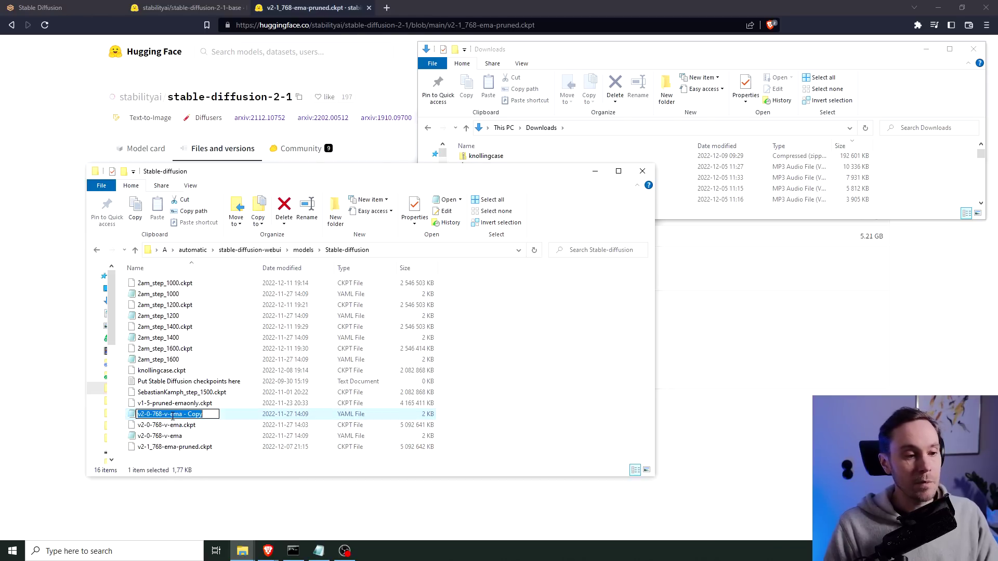
{"action": "key", "text": "ctrl+v"}
{"action": "key", "text": "Return"}
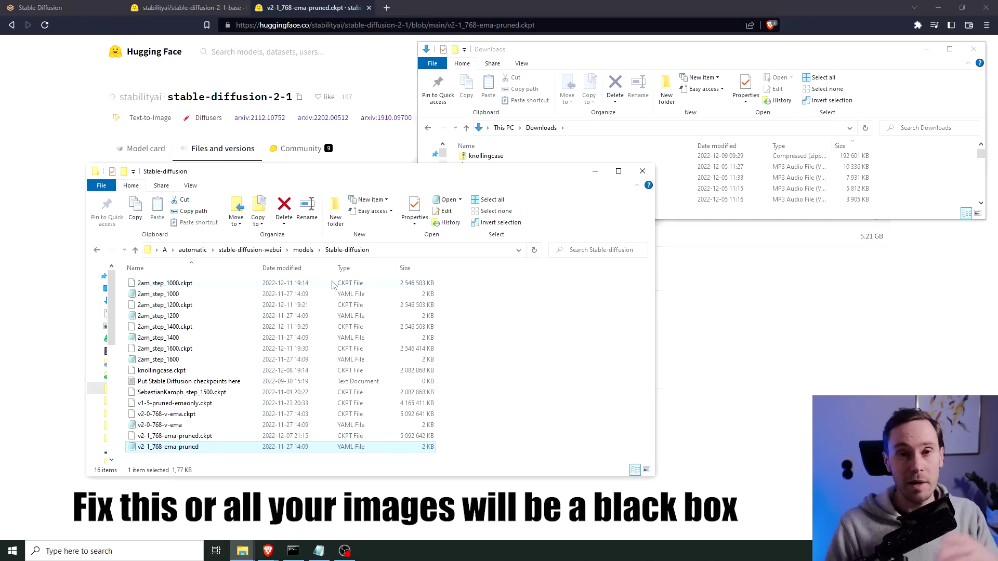
Open webui-user.bat from the stable-diffusion-webui folder in Notepad
{"action": "left_click", "coordinate": [256, 252]}
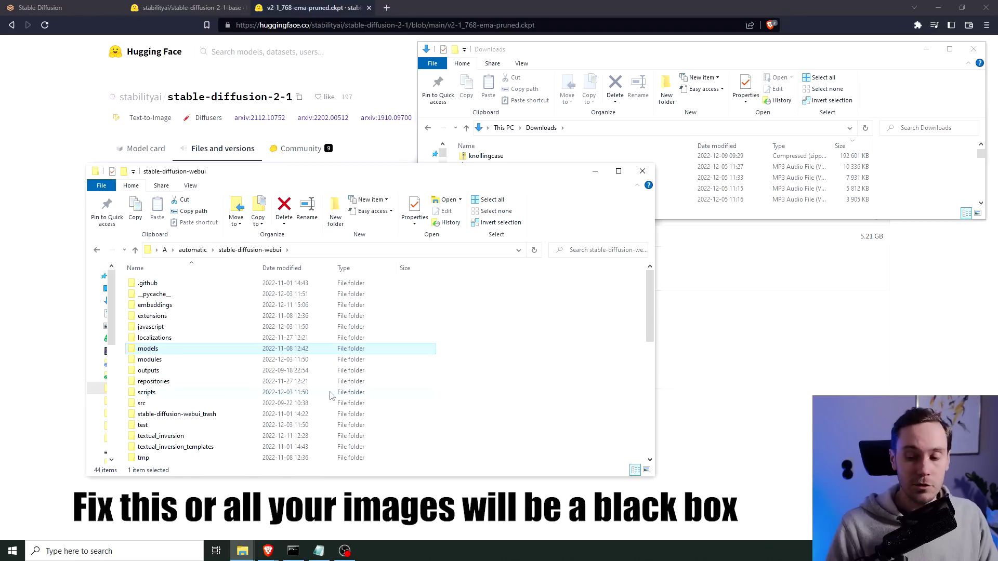
{"action": "scroll", "coordinate": [329, 396], "scroll_direction": "down", "scroll_amount": 9}
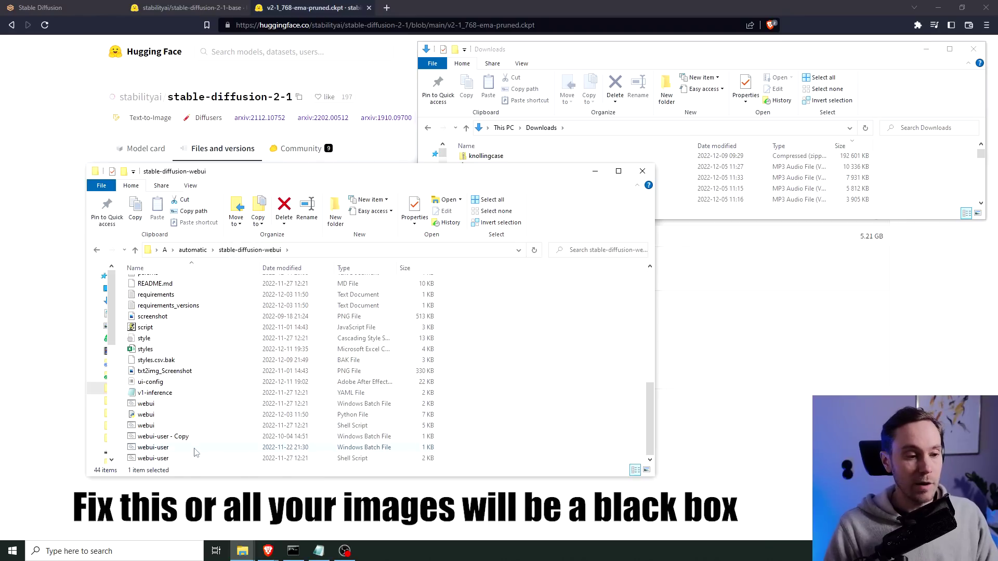
{"action": "left_click", "coordinate": [167, 448]}
{"action": "left_click", "coordinate": [447, 211]}
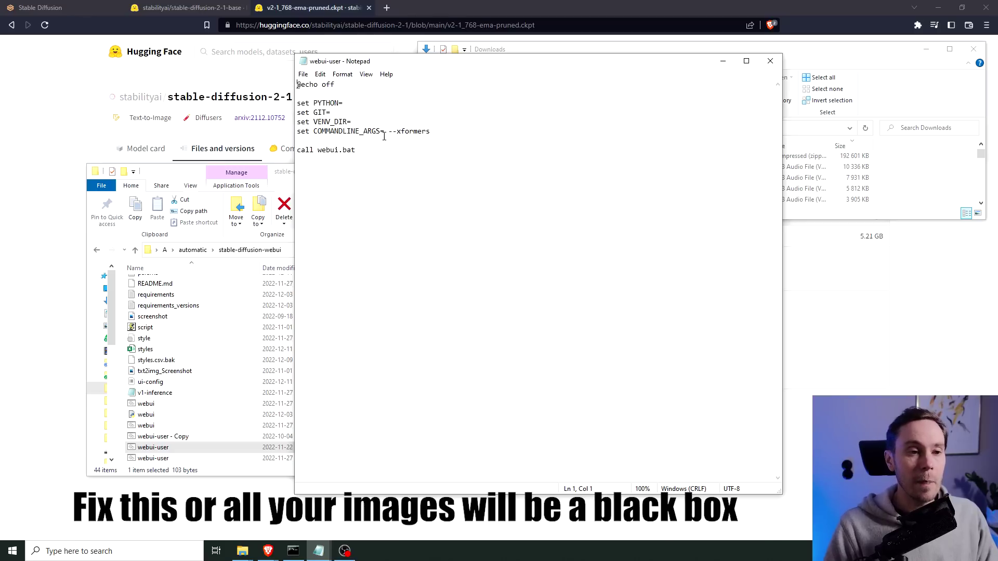
Set COMMANDLINE_ARGS to --xformers, save the batch file and close Notepad
{"action": "left_click_drag", "start_coordinate": [430, 131], "coordinate": [385, 131]}
{"action": "key", "text": "BackSpace"}
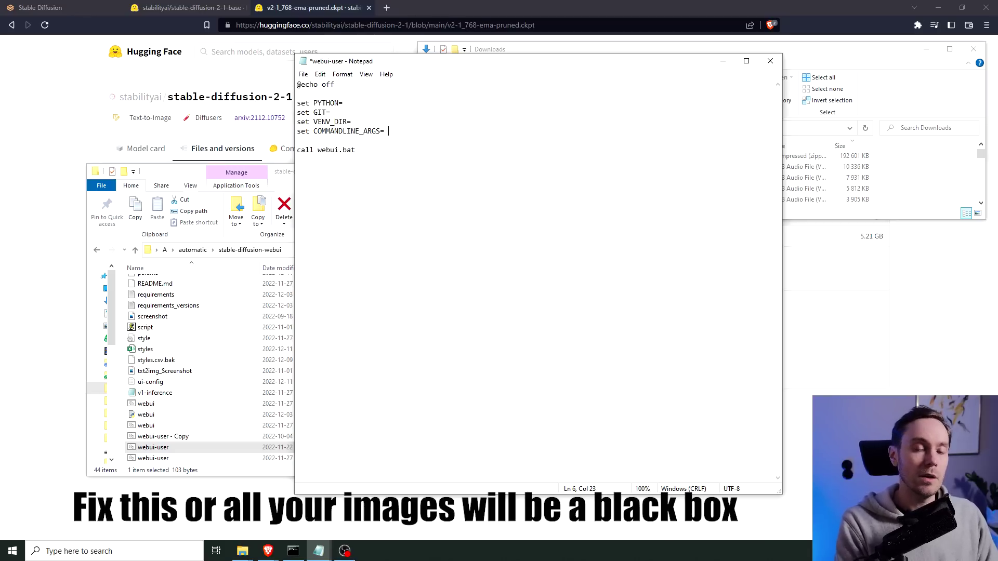
{"action": "type", "text": "--xformers"}
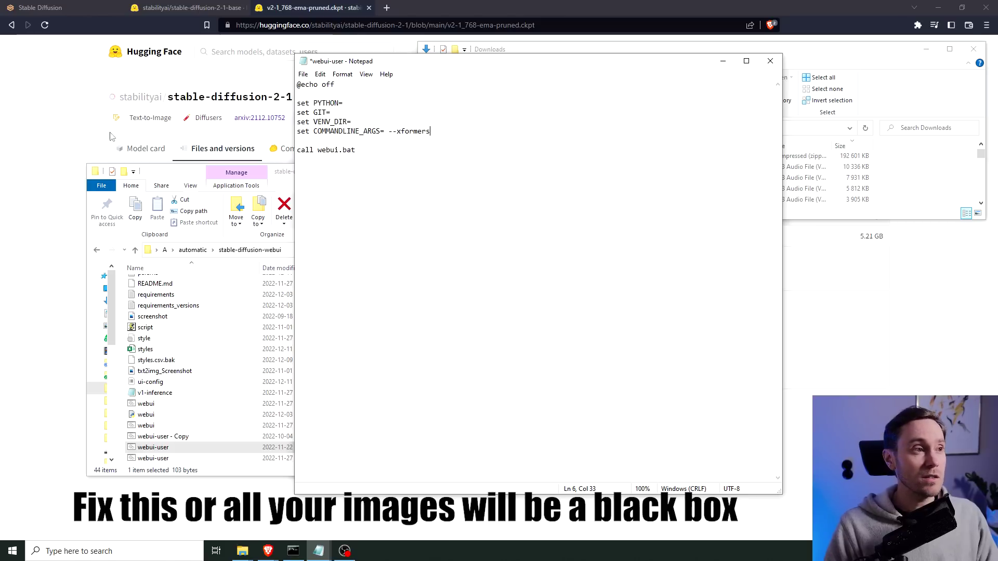
{"action": "left_click_drag", "start_coordinate": [448, 132], "coordinate": [397, 132]}
{"action": "type", "text": "no"}
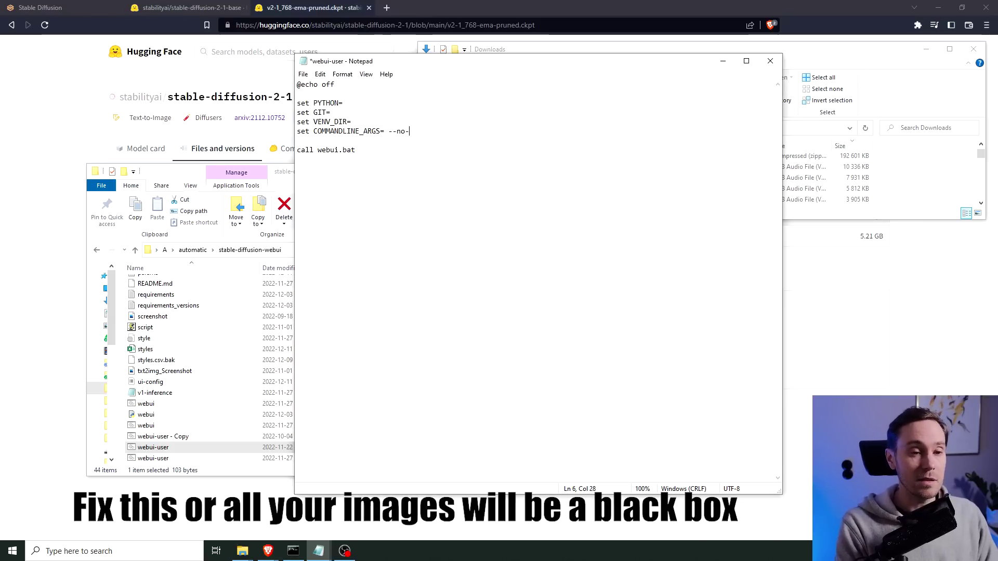
{"action": "type", "text": "-half"}
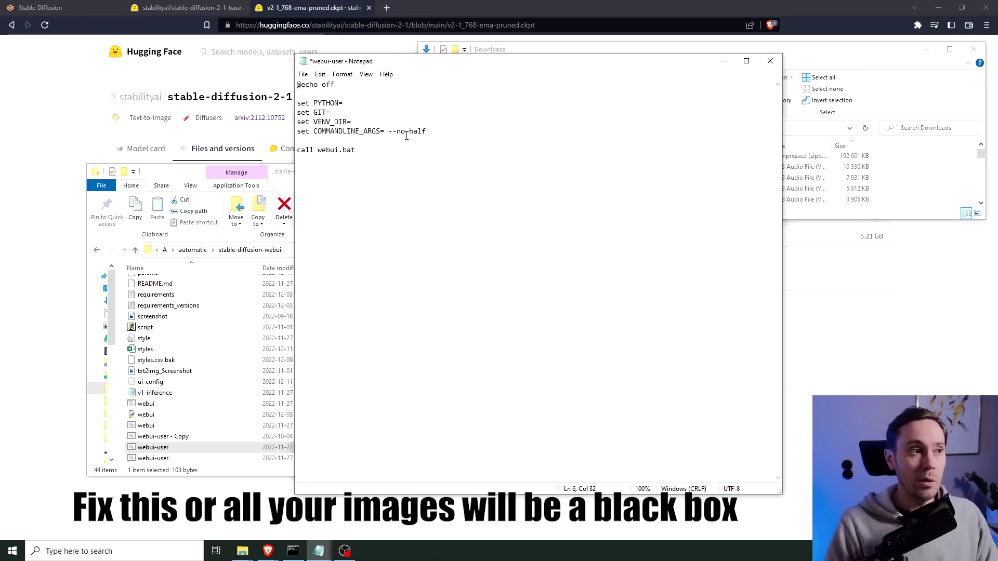
{"action": "left_click_drag", "start_coordinate": [427, 131], "coordinate": [396, 131]}
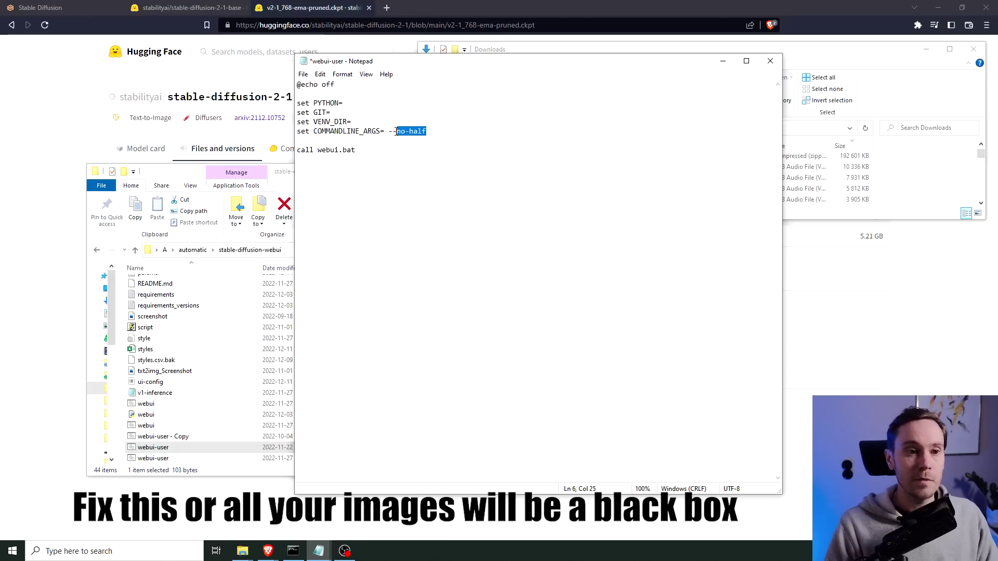
{"action": "type", "text": "xformers"}
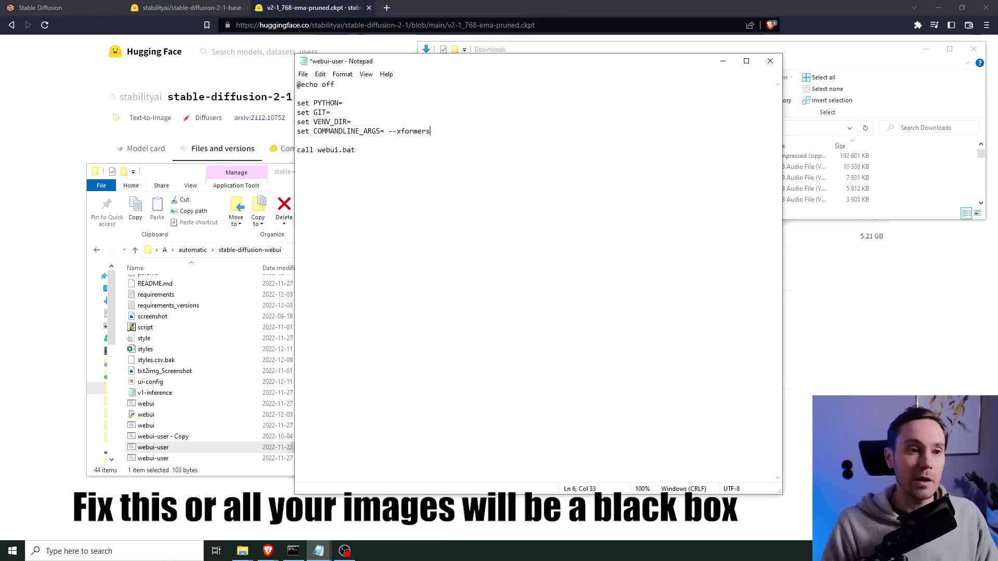
{"action": "key", "text": "ctrl+s"}
{"action": "left_click", "coordinate": [770, 61]}
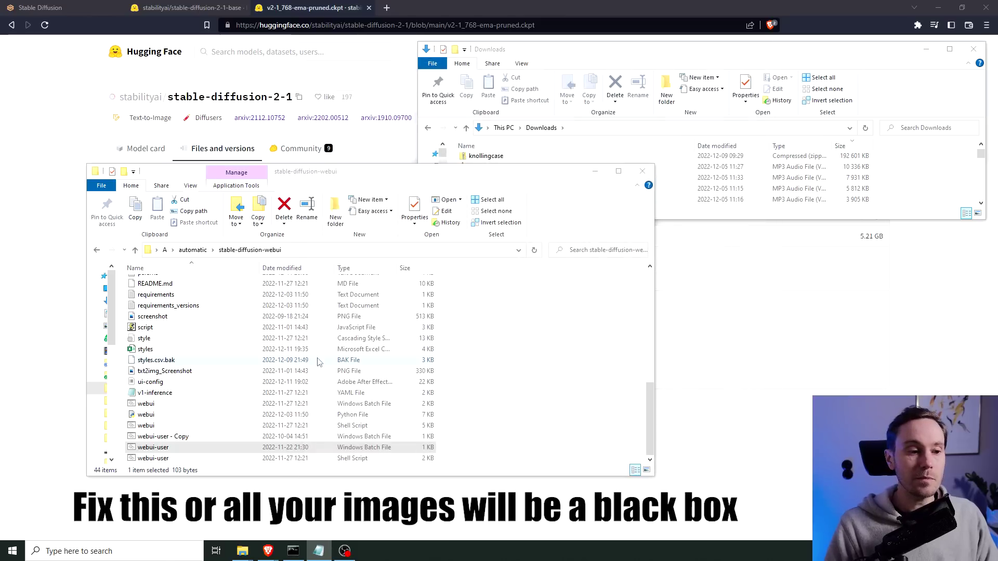
Launch the web UI via webui-user and load the v2-1_768-ema-pruned checkpoint
{"action": "double_click", "coordinate": [154, 451]}
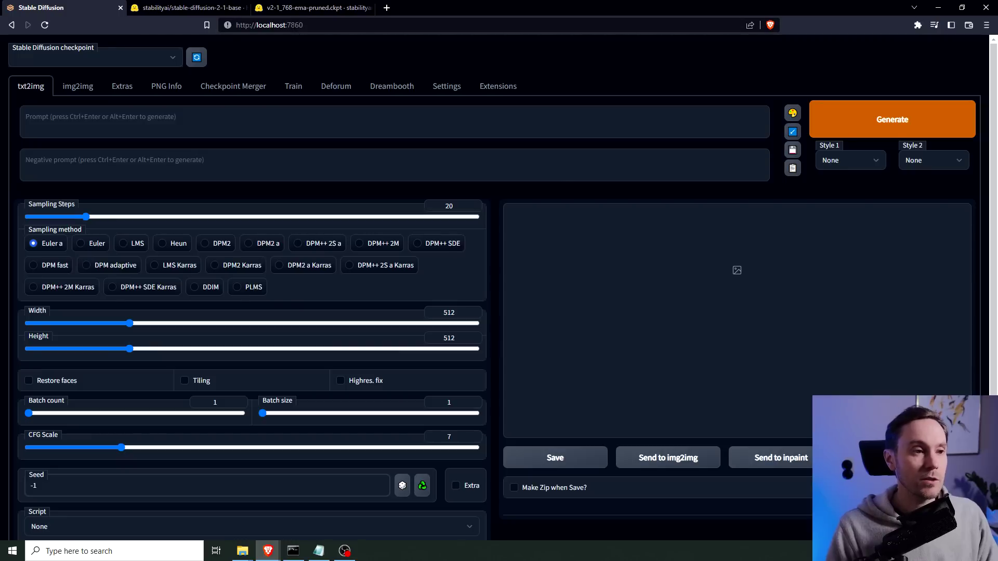
{"action": "left_click", "coordinate": [176, 61]}
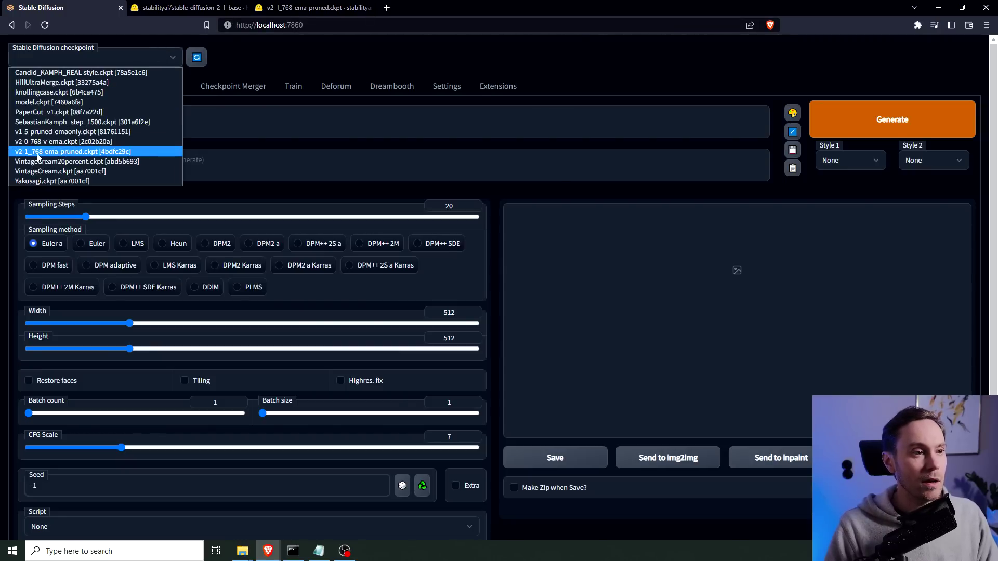
{"action": "left_click", "coordinate": [65, 153]}
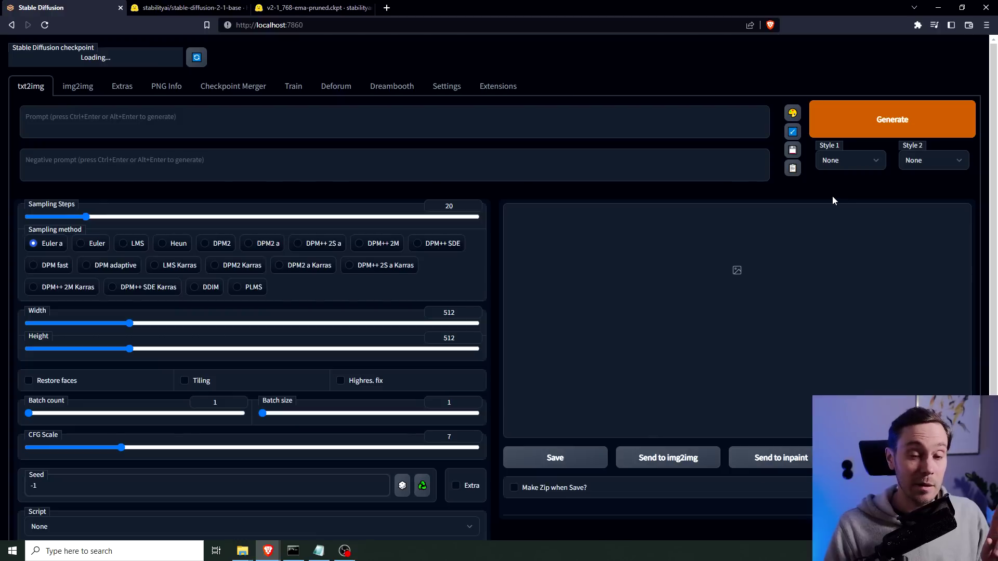
Set width and height to 768 and sampling steps to 25
{"action": "left_click", "coordinate": [186, 323]}
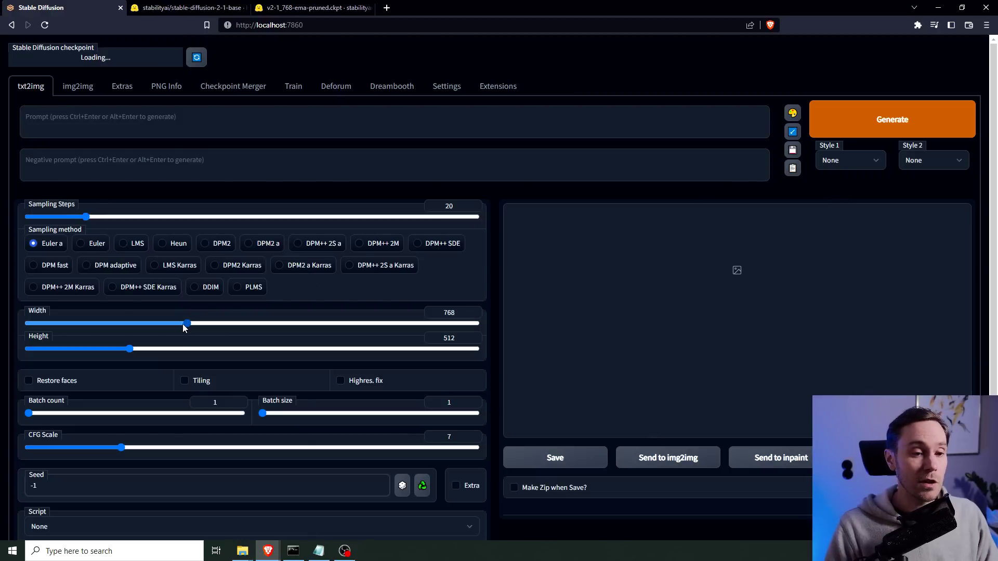
{"action": "left_click", "coordinate": [189, 349]}
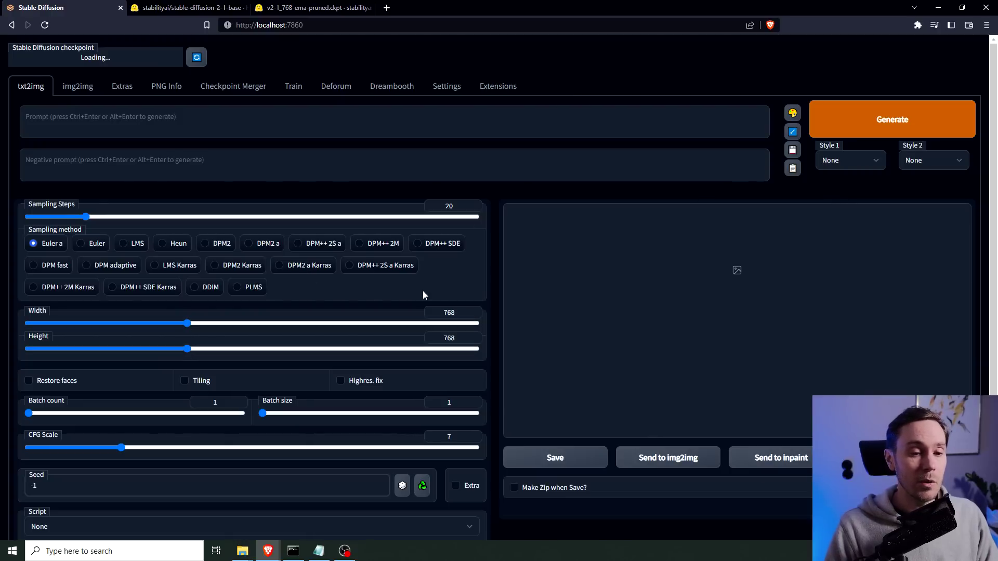
{"action": "left_click", "coordinate": [101, 216]}
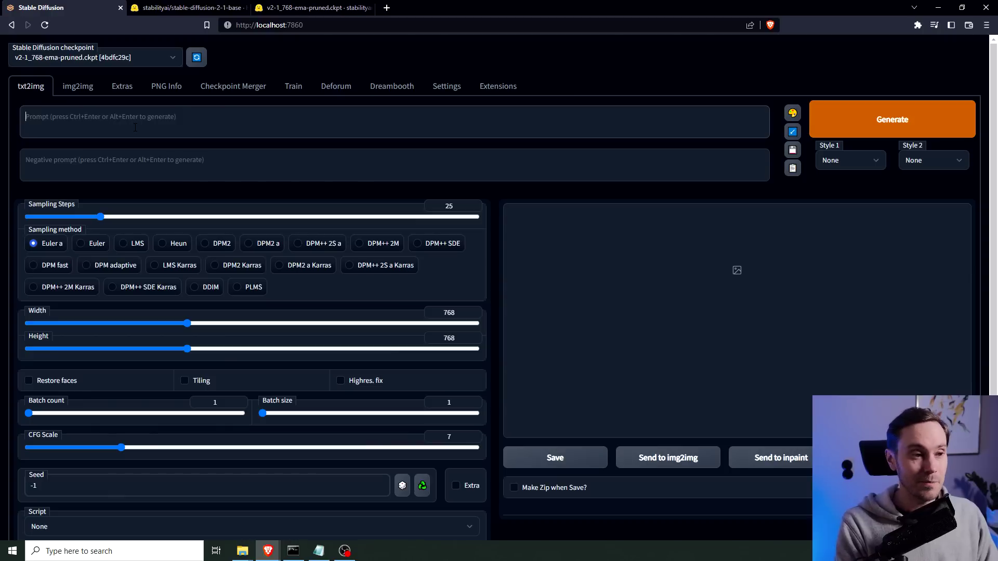
Generate two 768×768 images from the prompt 'dog' with batch count 2 and view one full-size
{"action": "type", "text": "dog"}
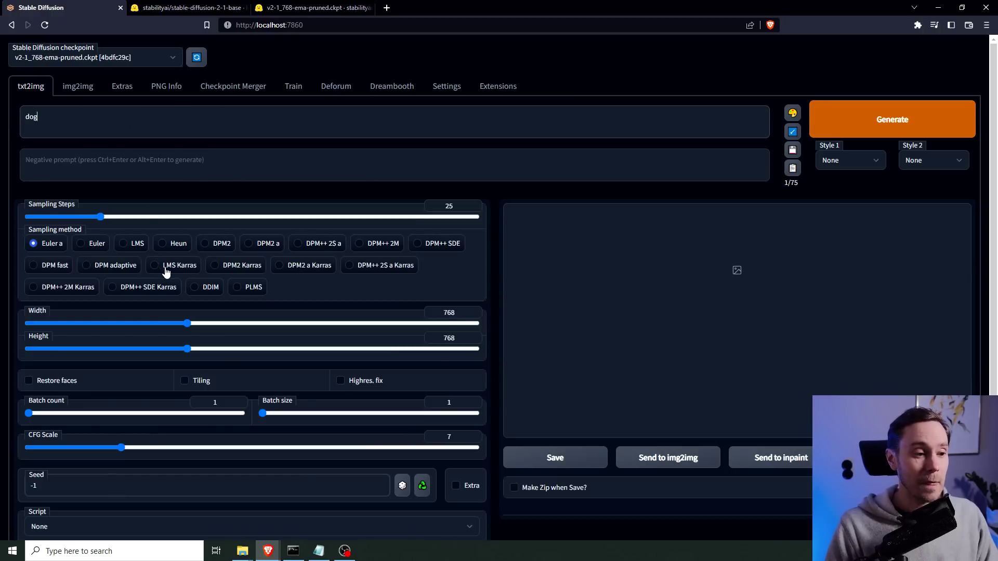
{"action": "scroll", "coordinate": [165, 271], "scroll_direction": "down", "scroll_amount": 1}
{"action": "left_click", "coordinate": [57, 365]}
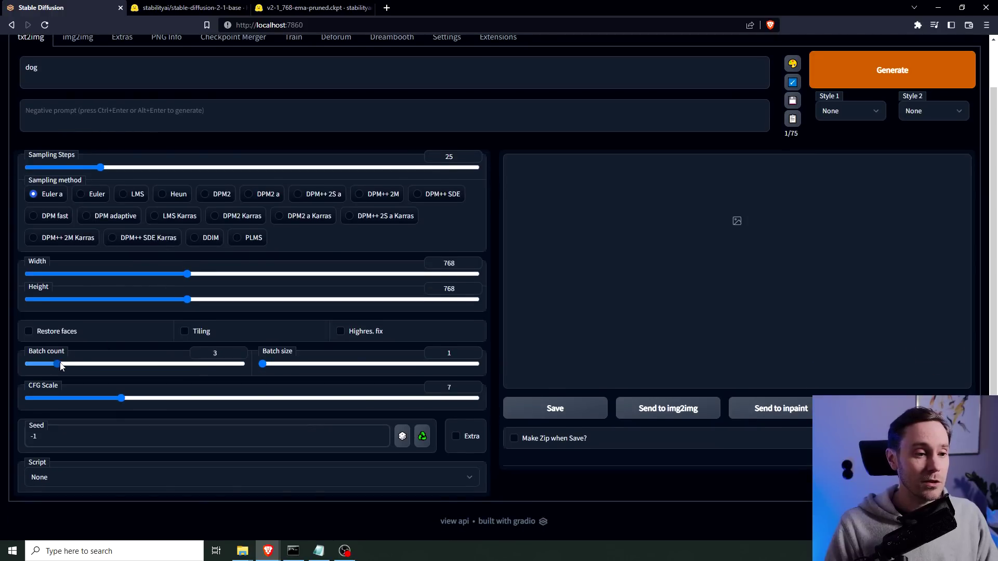
{"action": "left_click_drag", "start_coordinate": [70, 365], "coordinate": [47, 365]}
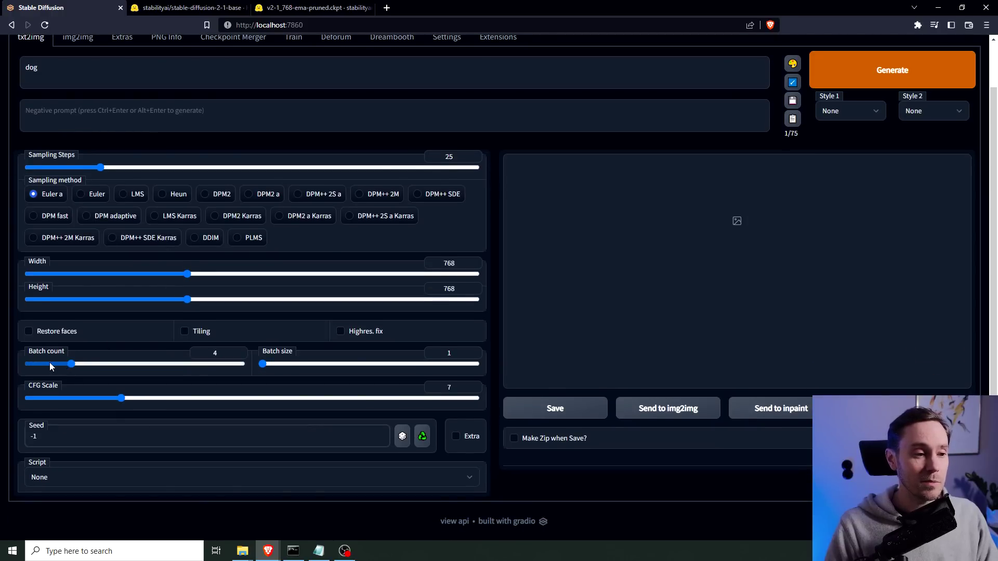
{"action": "scroll", "coordinate": [728, 291], "scroll_direction": "up", "scroll_amount": 1}
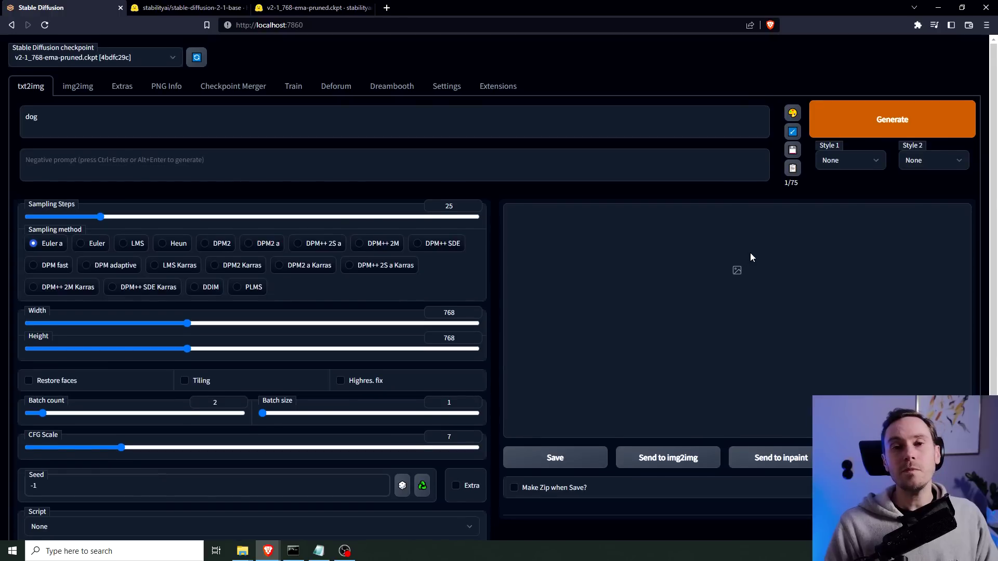
{"action": "left_click", "coordinate": [878, 124]}
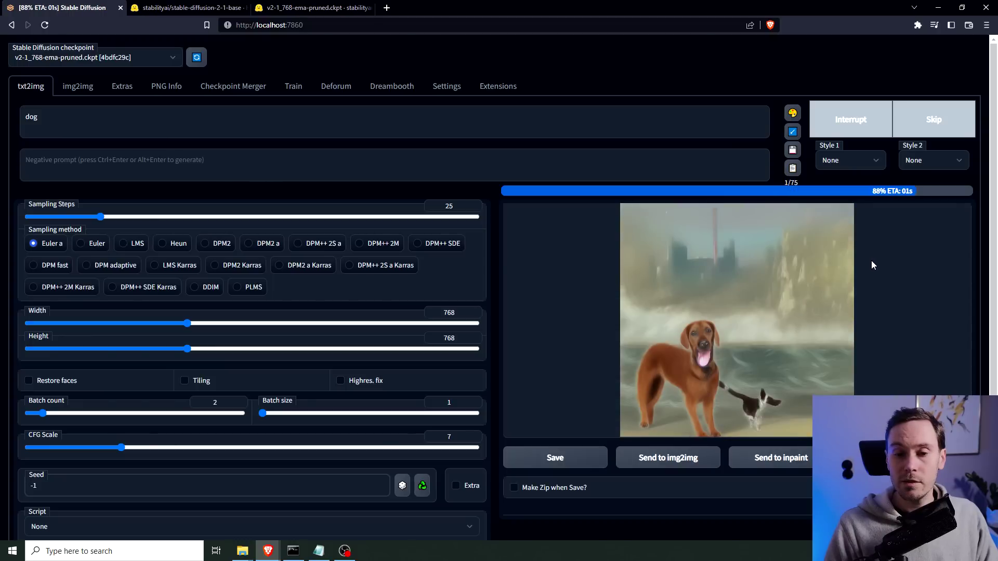
{"action": "left_click", "coordinate": [649, 316]}
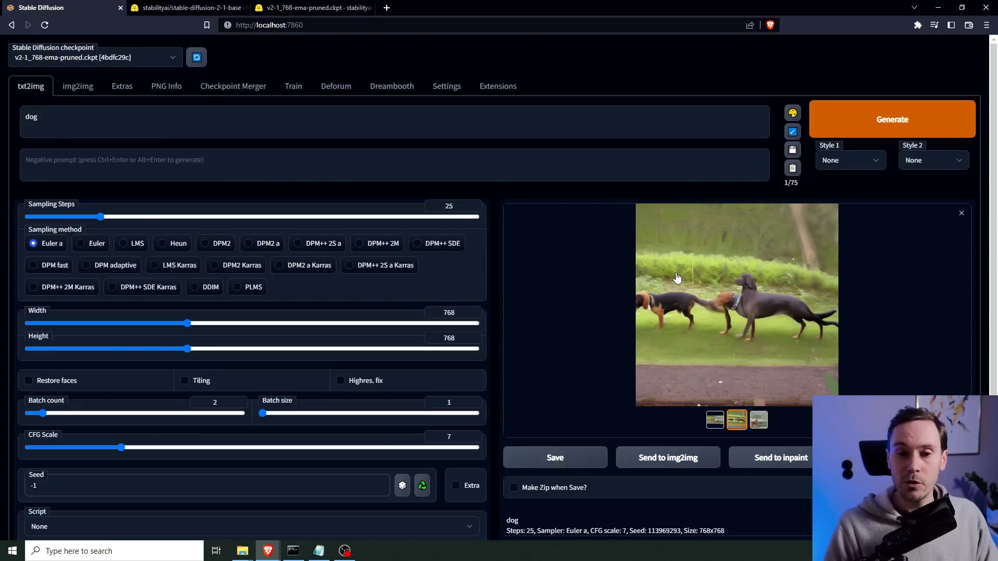
{"action": "left_click", "coordinate": [753, 323]}
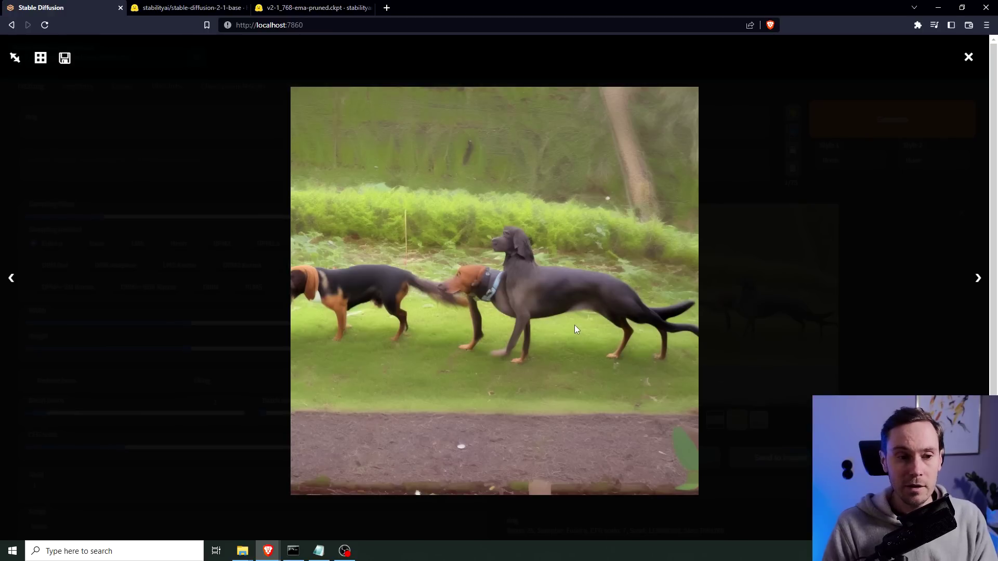
{"action": "key", "text": "Right"}
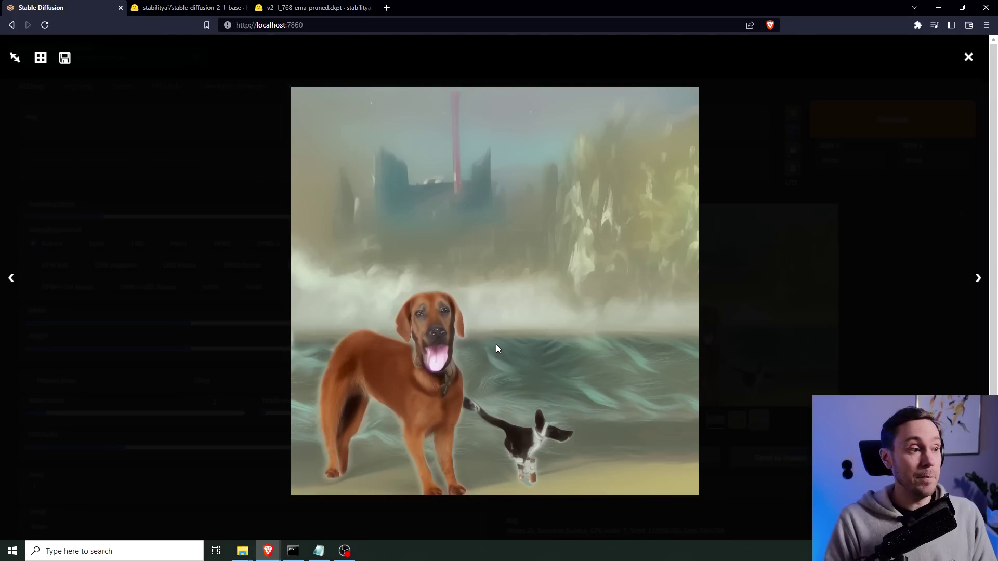
{"action": "left_click", "coordinate": [968, 58]}
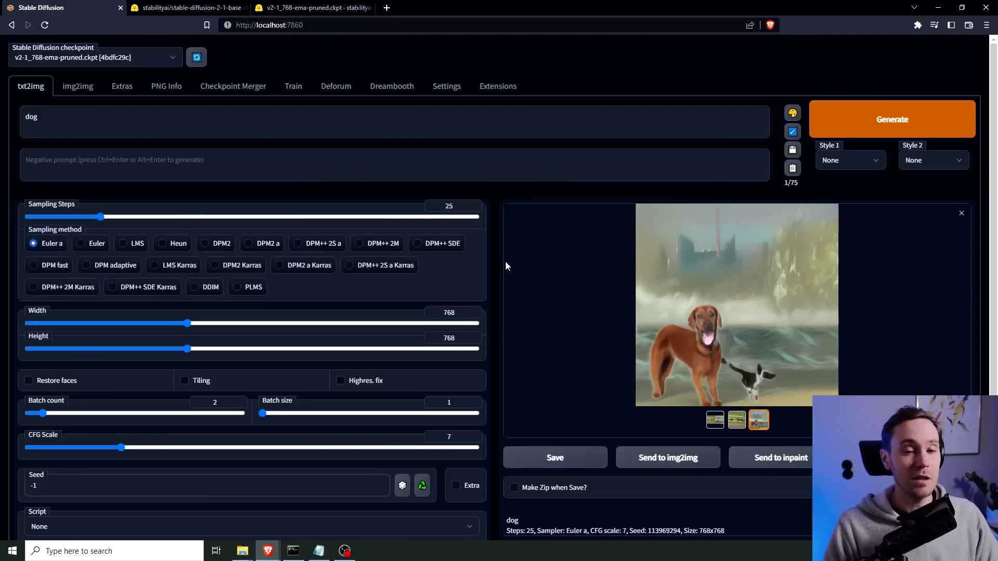
Regenerate the dog batch, flip between the results full-size, then close the viewer
{"action": "left_click", "coordinate": [887, 130]}
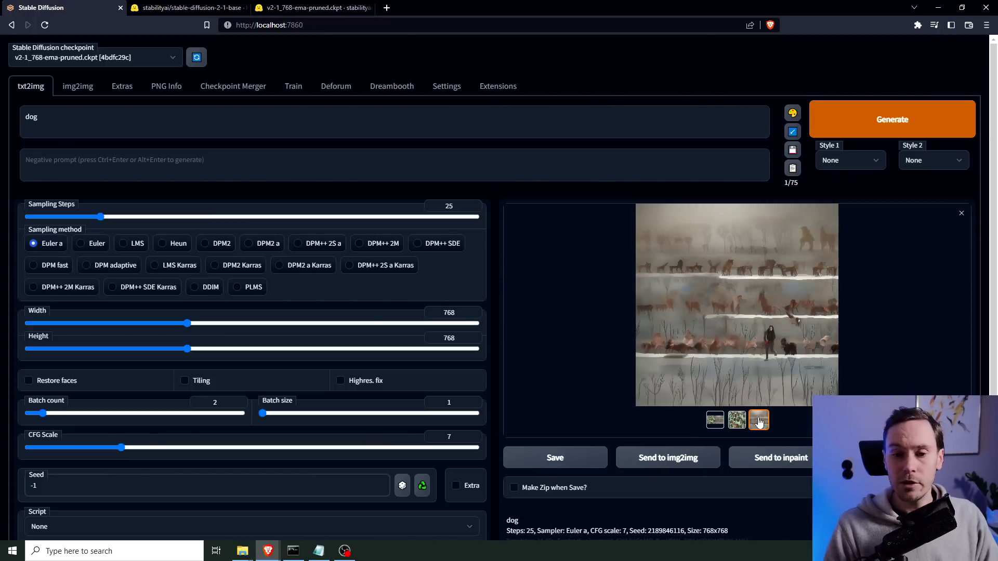
{"action": "left_click", "coordinate": [732, 318]}
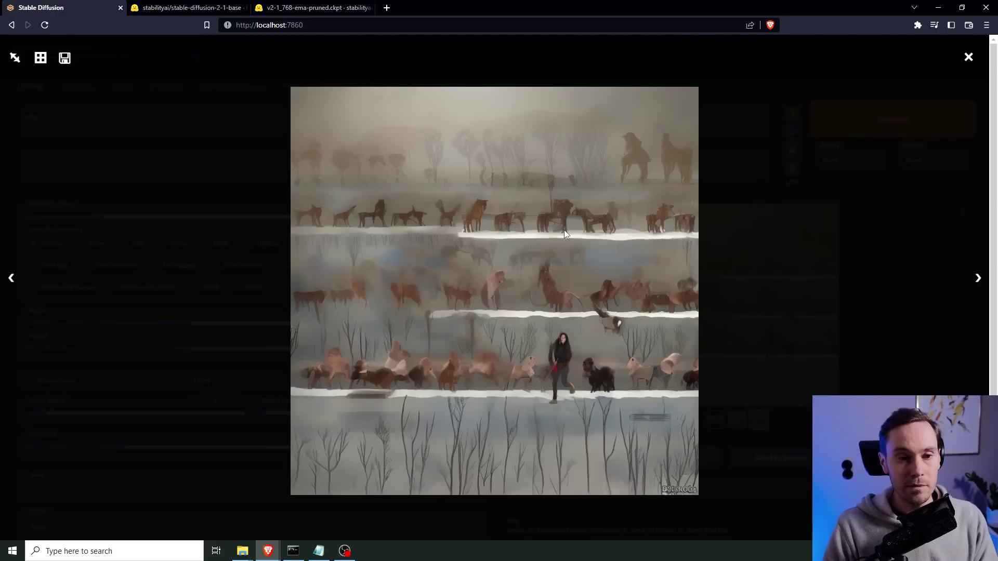
{"action": "key", "text": "Right"}
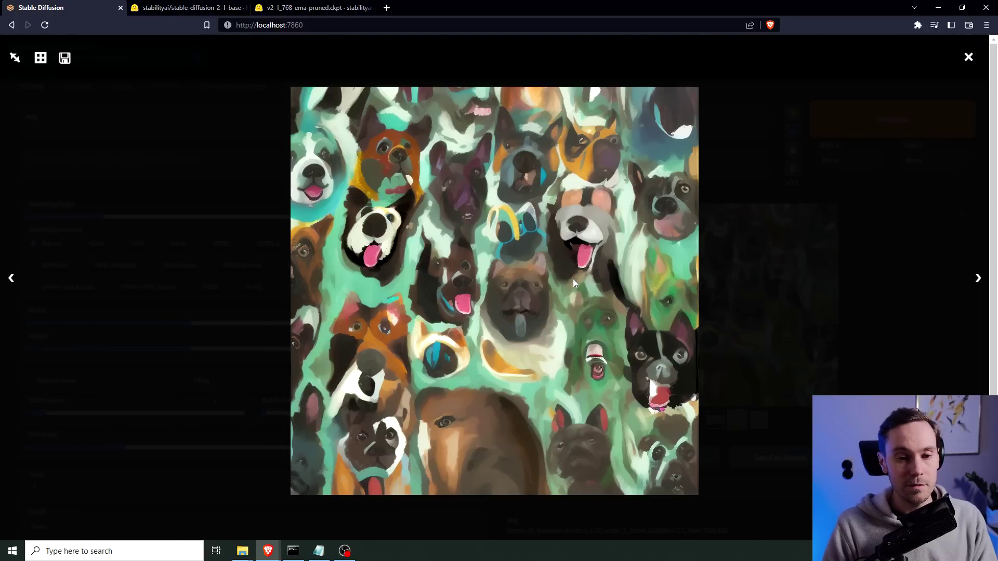
{"action": "key", "text": "Left"}
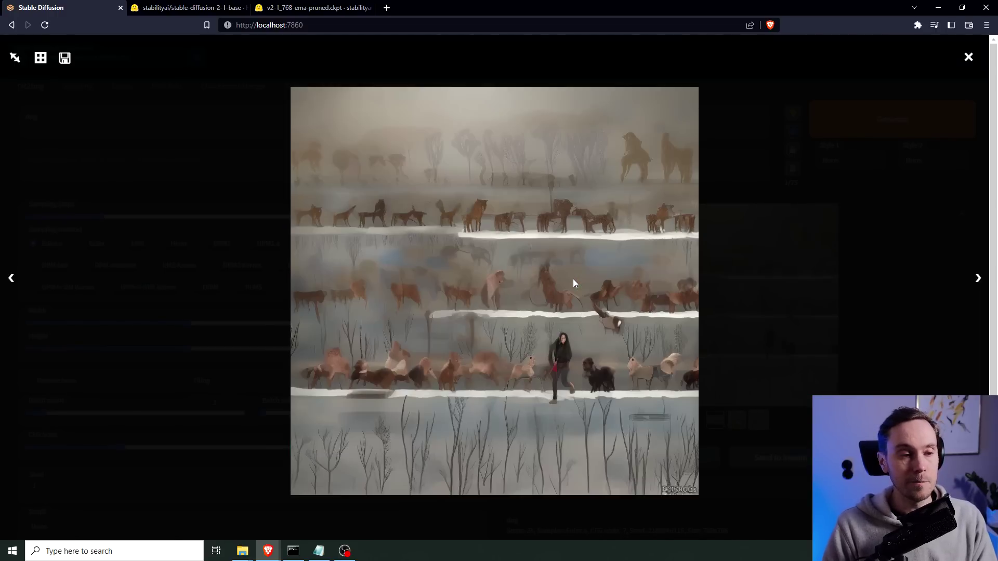
{"action": "left_click", "coordinate": [969, 58]}
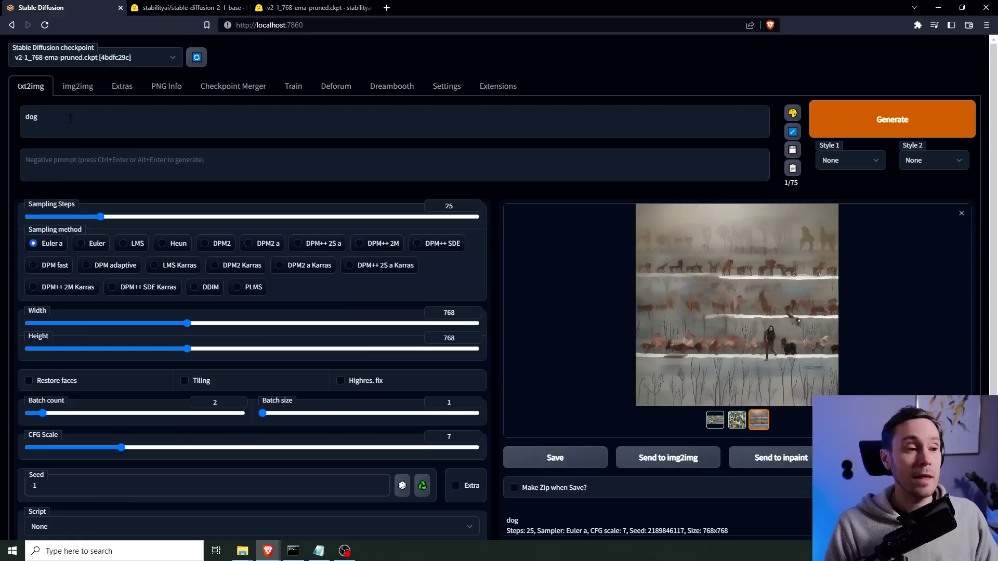
Clear the 'dog' prompt and paste the saved negative prompt, removing the word 'closeup'
{"action": "key", "text": "ctrl+a"}
{"action": "key", "text": "BackSpace"}
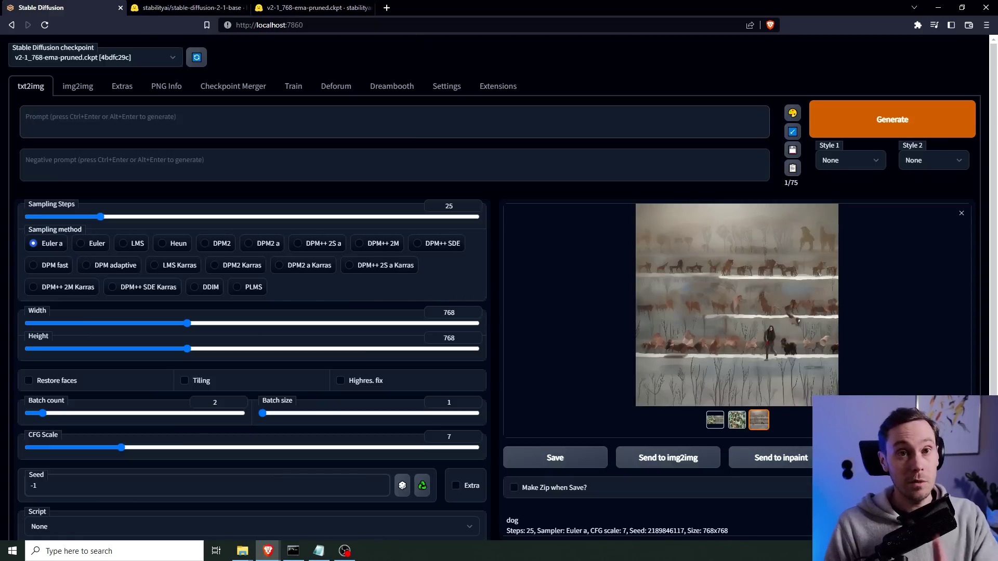
{"action": "key", "text": "alt+Tab"}
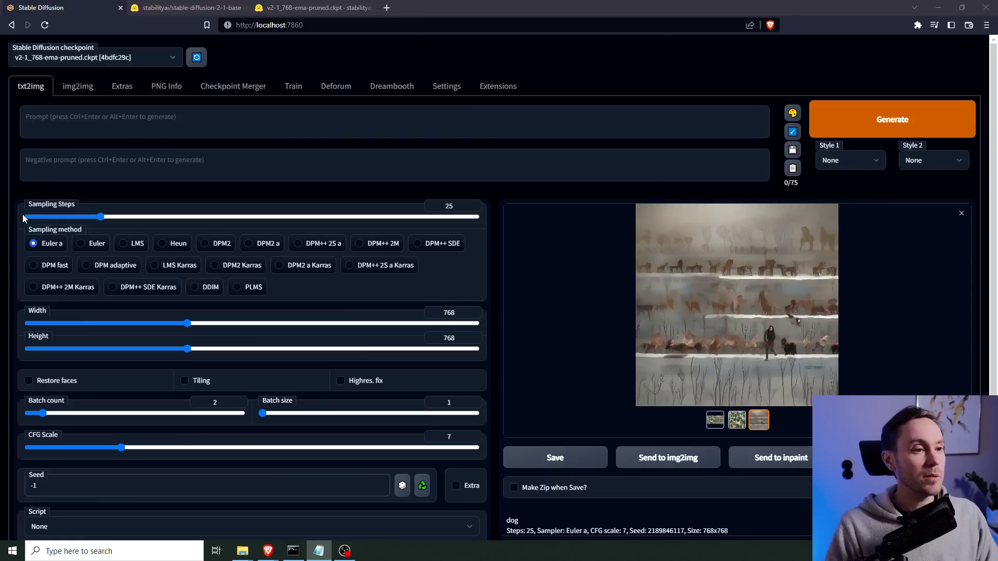
{"action": "left_click", "coordinate": [76, 169]}
{"action": "type", "text": "ugly, disfigured, deformed, too many hands, makeup, cartoon, render, closeup"}
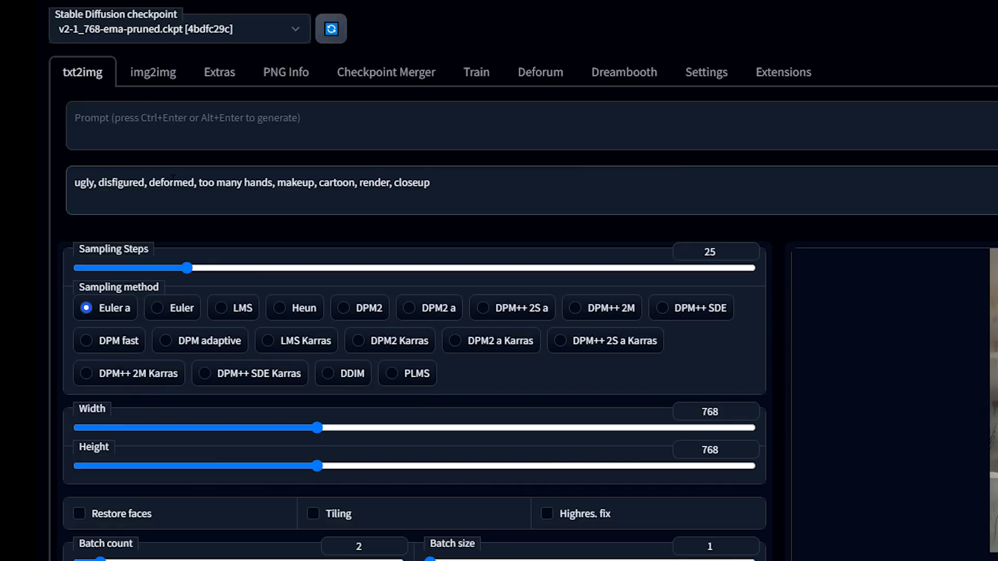
{"action": "key", "text": "ctrl+shift+Left"}
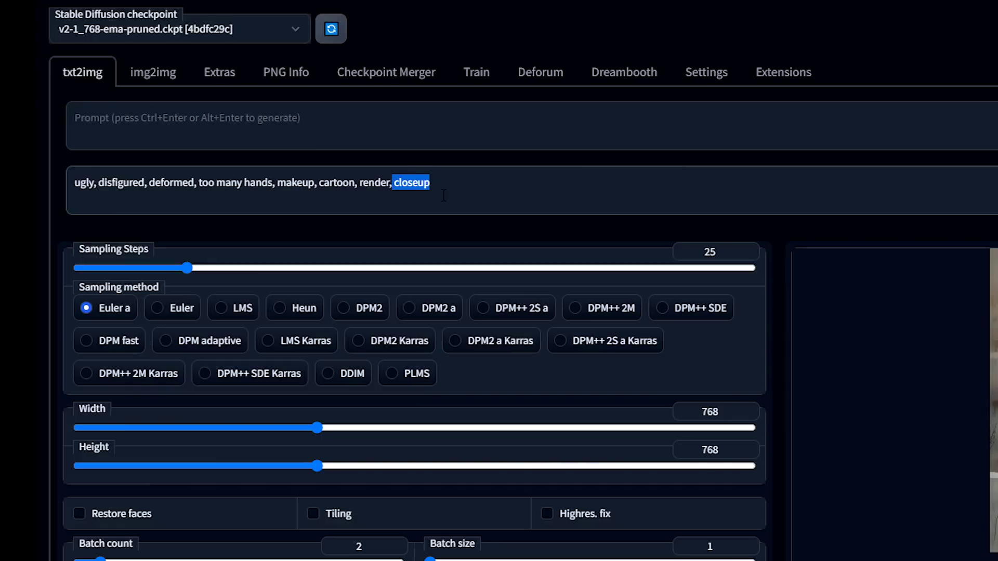
{"action": "key", "text": "BackSpace"}
{"action": "key", "text": "BackSpace"}
{"action": "key", "text": "BackSpace"}
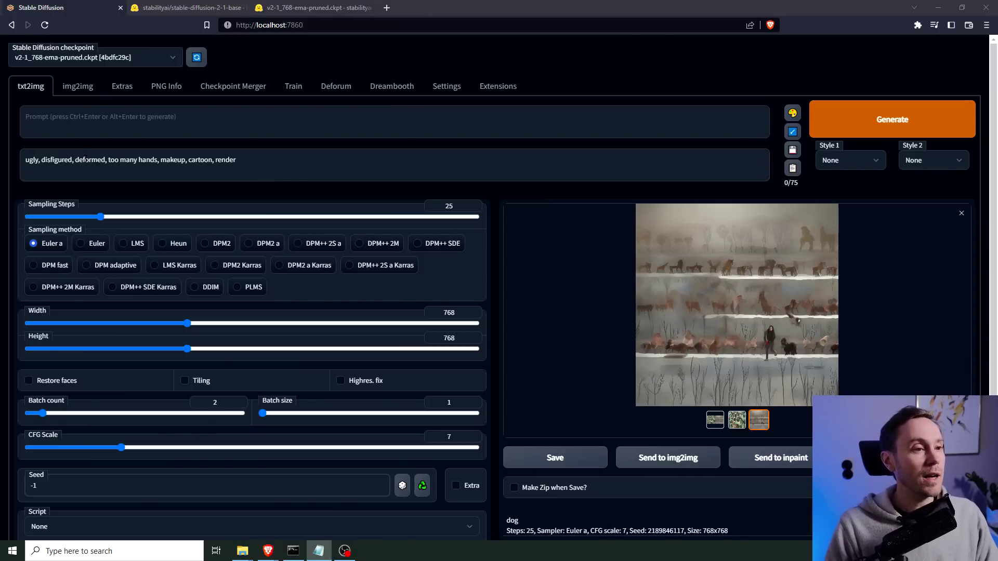
Paste the RAW candid cinema prompt template and delete its 'color graded portra 400 film' phrase
{"action": "left_click", "coordinate": [178, 128]}
{"action": "type", "text": "RAW candid cinema, subject, ((color graded portra 400 film)) ((remarkable color)), (ultra realistic)"}
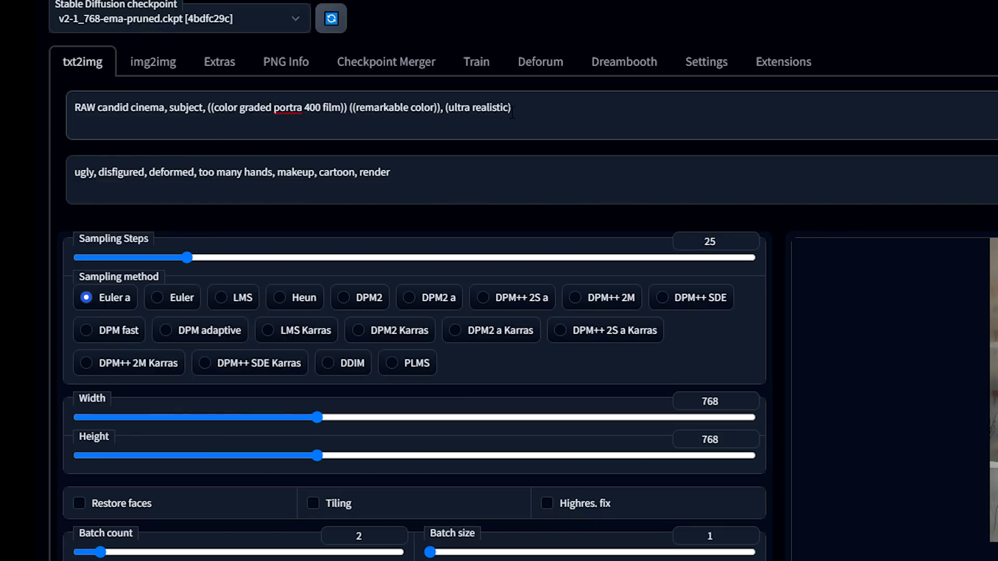
{"action": "left_click_drag", "start_coordinate": [348, 108], "coordinate": [208, 108]}
{"action": "key", "text": "BackSpace"}
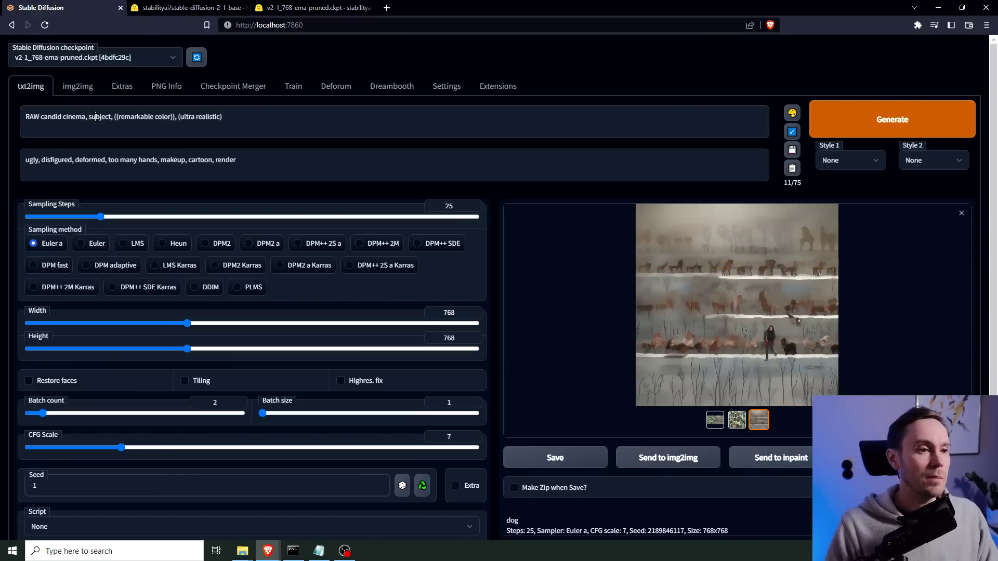
Replace the placeholder 'subject' with 'dog' in the prompt and set batch count to 8
{"action": "double_click", "coordinate": [99, 117]}
{"action": "type", "text": "dog"}
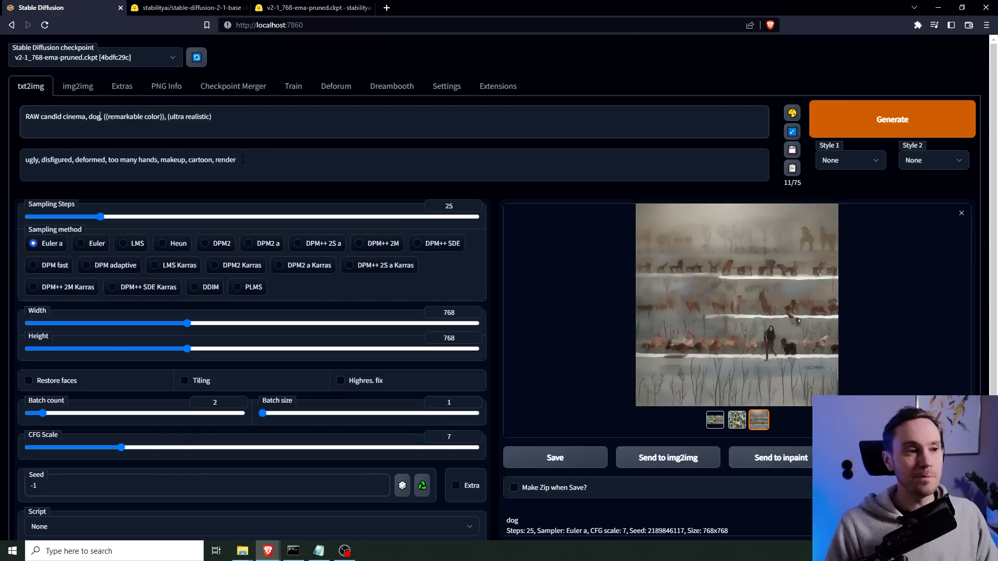
{"action": "left_click", "coordinate": [101, 117]}
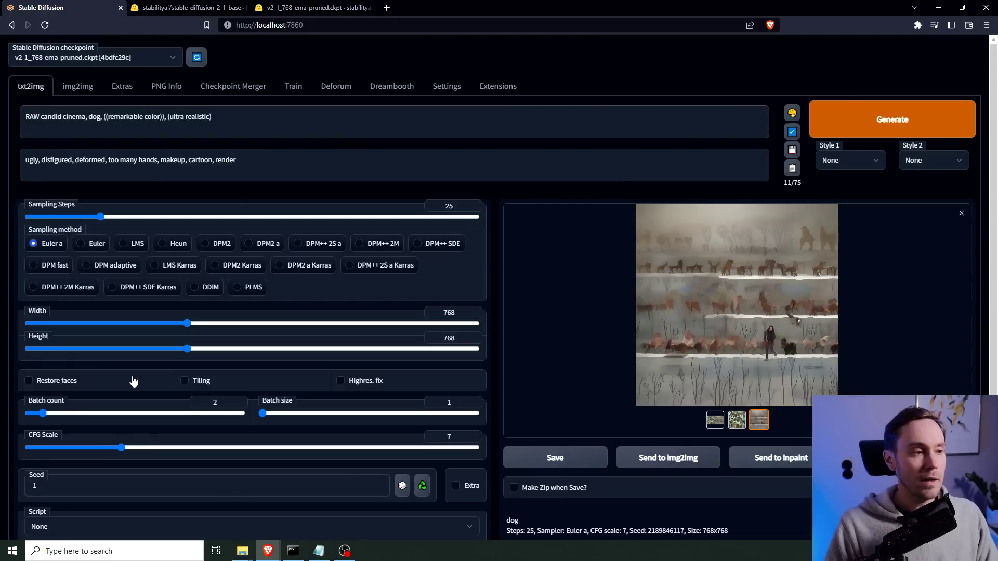
{"action": "left_click_drag", "start_coordinate": [85, 420], "coordinate": [133, 416]}
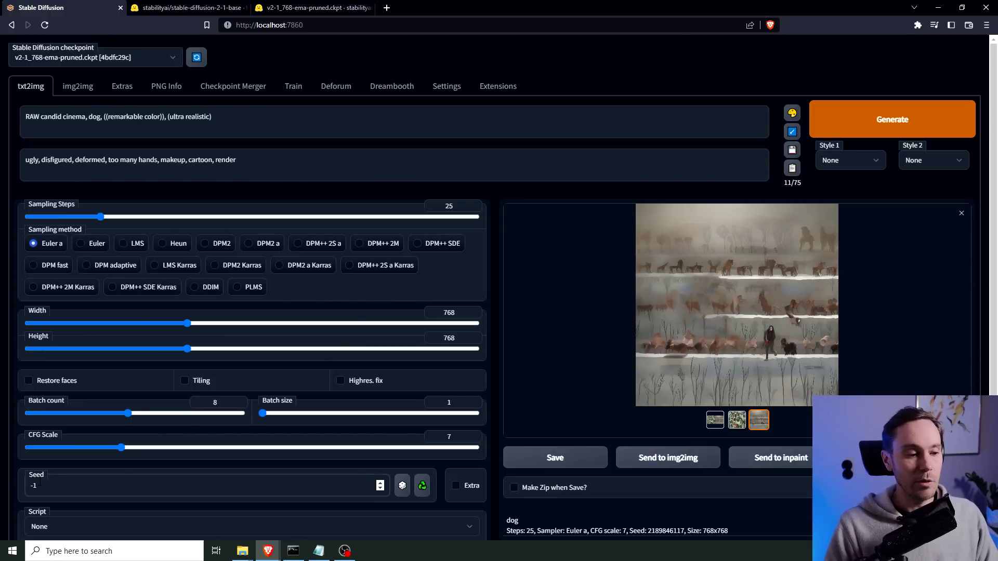
Generate eight dog images and show the golden retriever result in the preview
{"action": "left_click", "coordinate": [871, 125]}
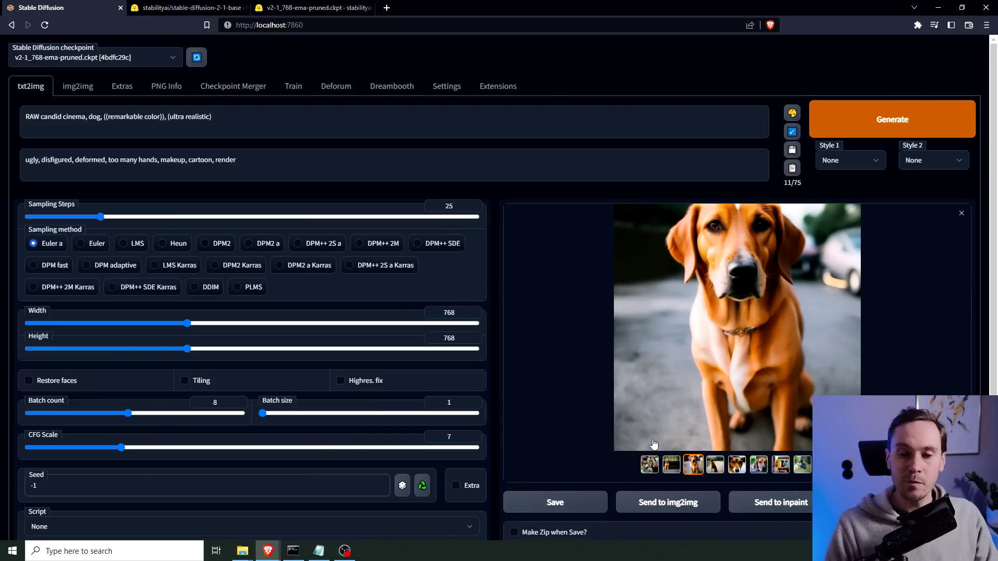
{"action": "left_click", "coordinate": [671, 465]}
View each of the eight dog photos full-screen, reach the combined grid, then close the viewer
{"action": "left_click", "coordinate": [704, 315]}
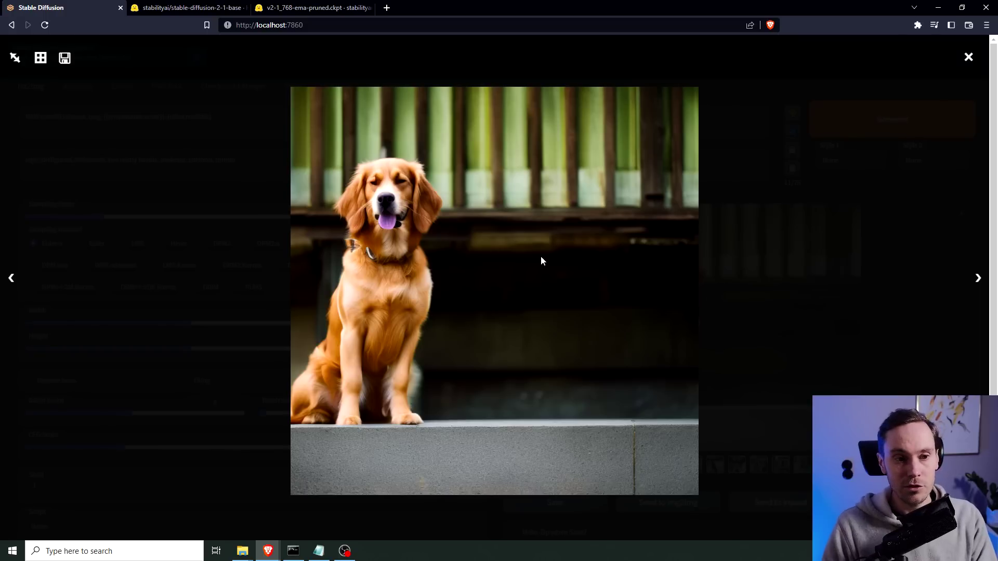
{"action": "key", "text": "Right"}
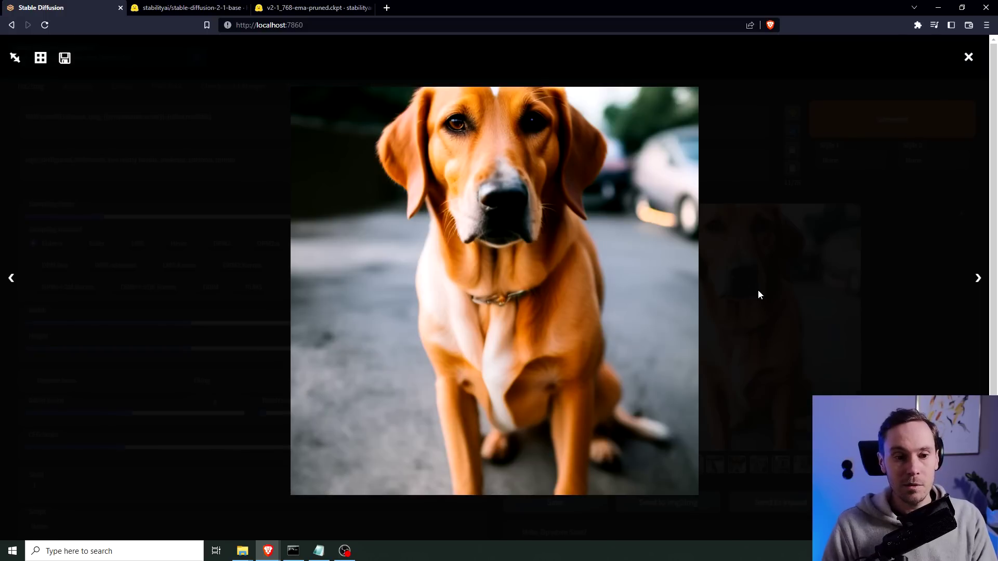
{"action": "key", "text": "Right"}
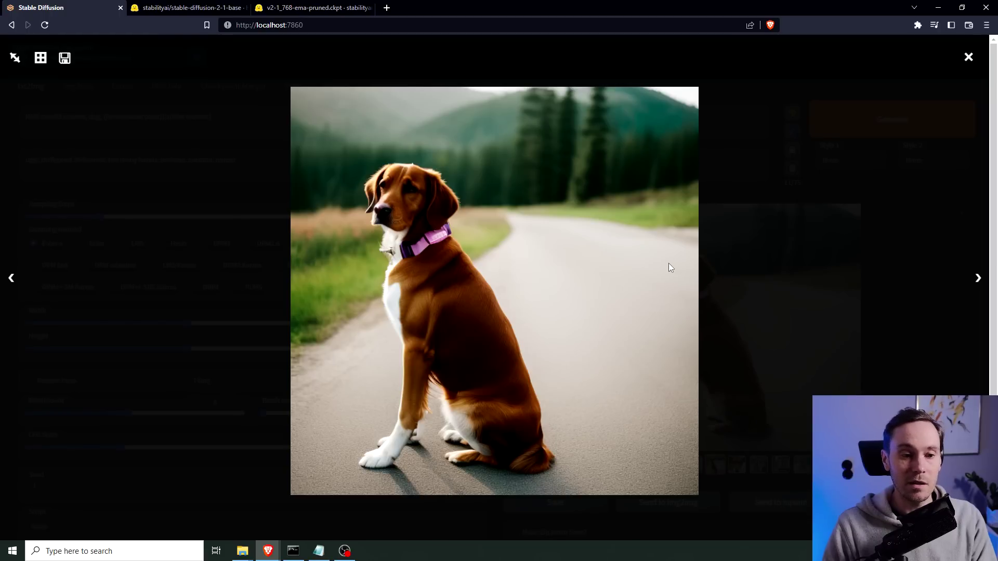
{"action": "key", "text": "Right"}
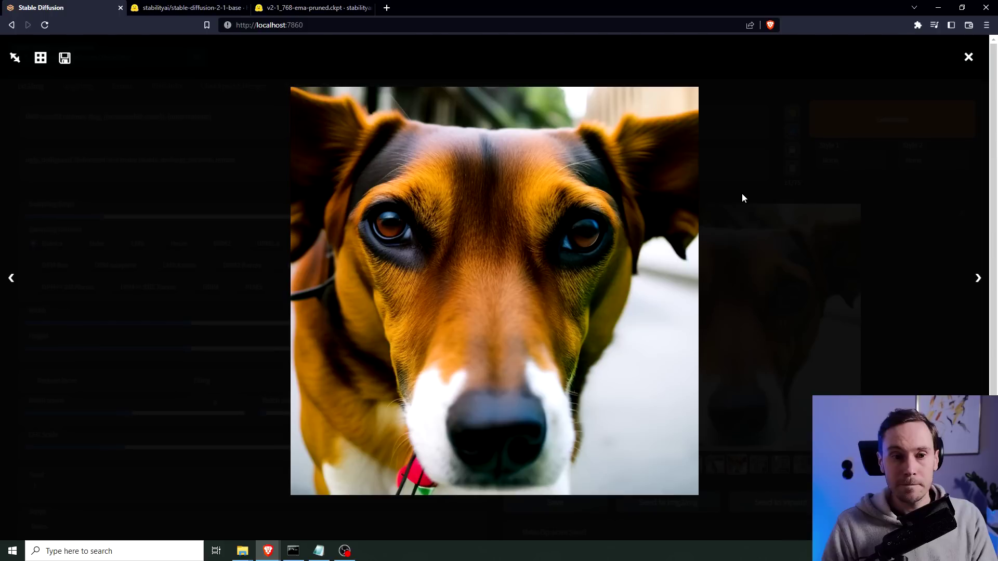
{"action": "key", "text": "Right"}
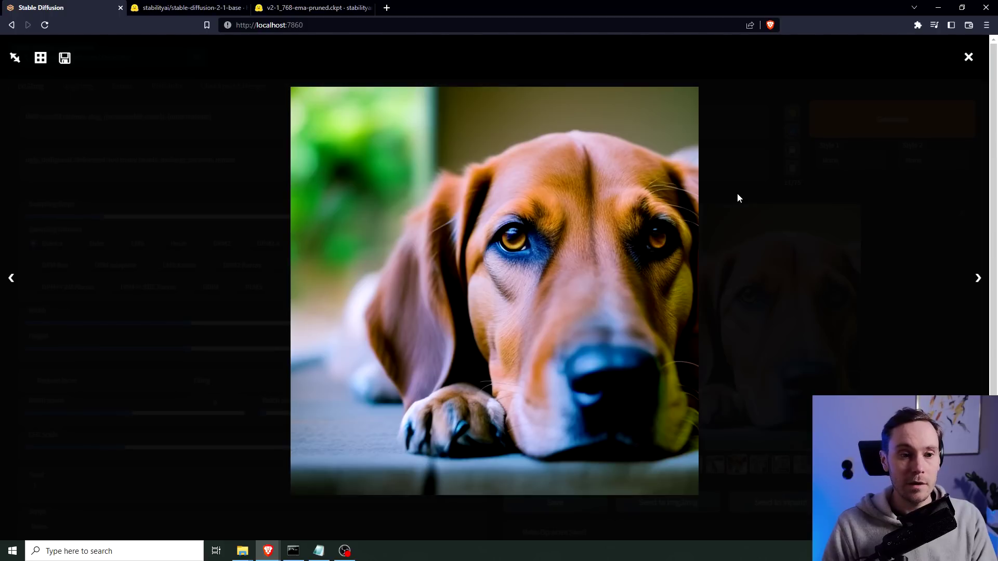
{"action": "key", "text": "Right"}
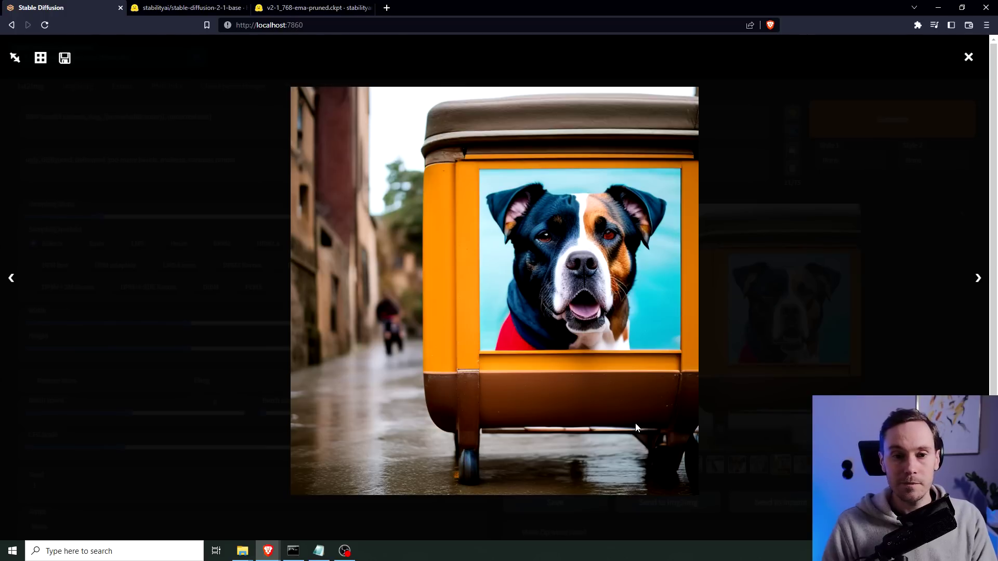
{"action": "key", "text": "Right"}
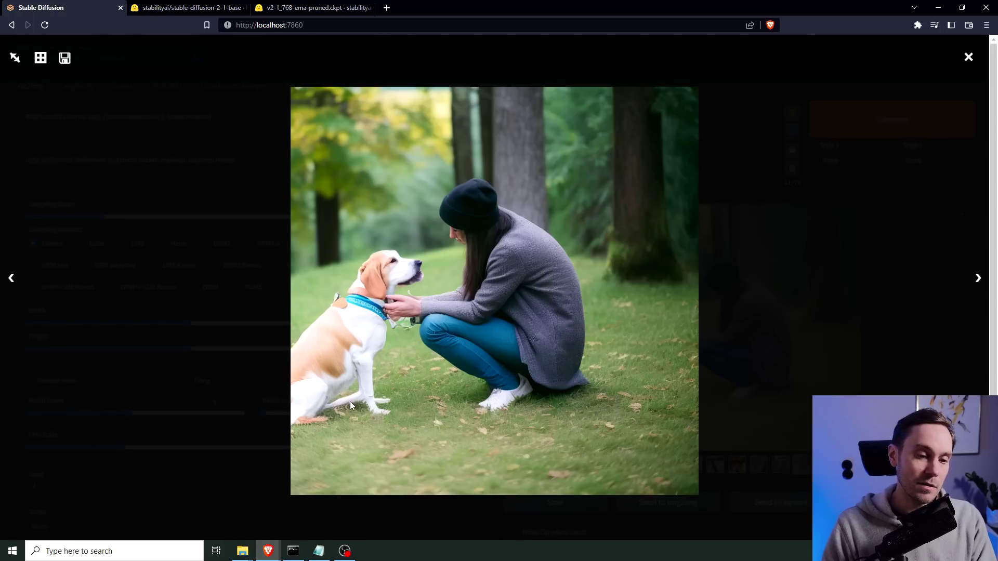
{"action": "key", "text": "Right"}
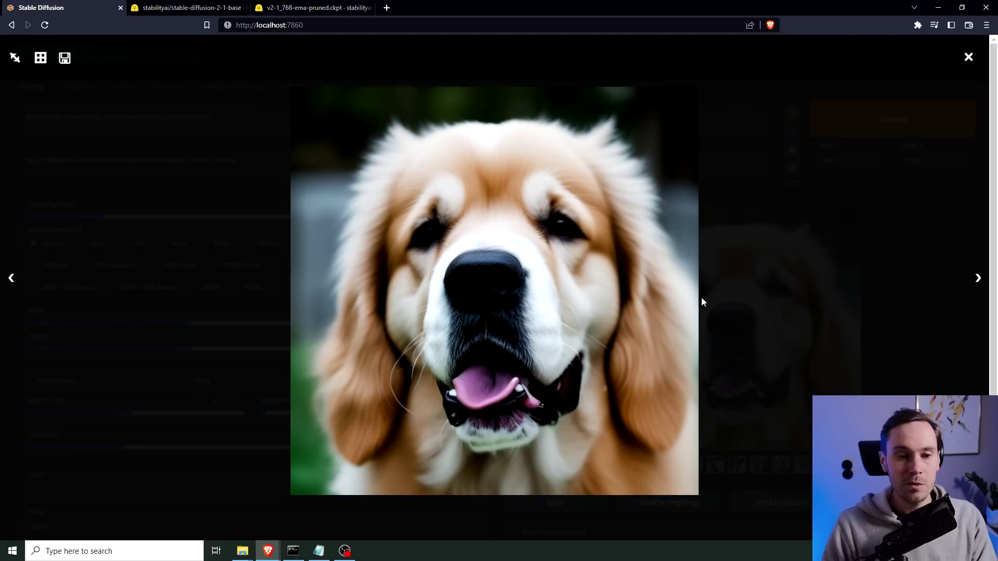
{"action": "key", "text": "Right"}
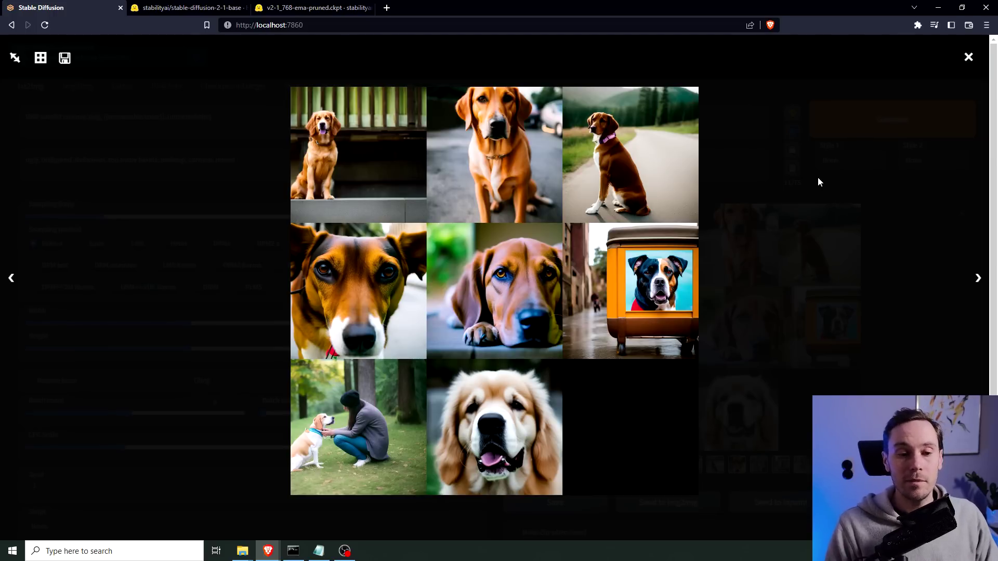
{"action": "left_click", "coordinate": [968, 57]}
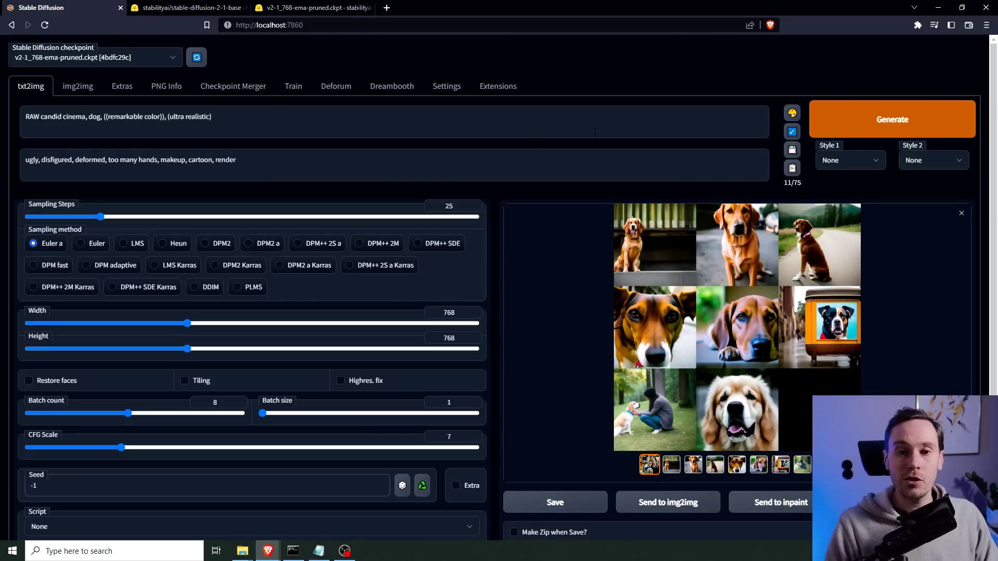
Replace 'dog' with 'woman' in the prompt and generate eight woman photos
{"action": "double_click", "coordinate": [98, 117]}
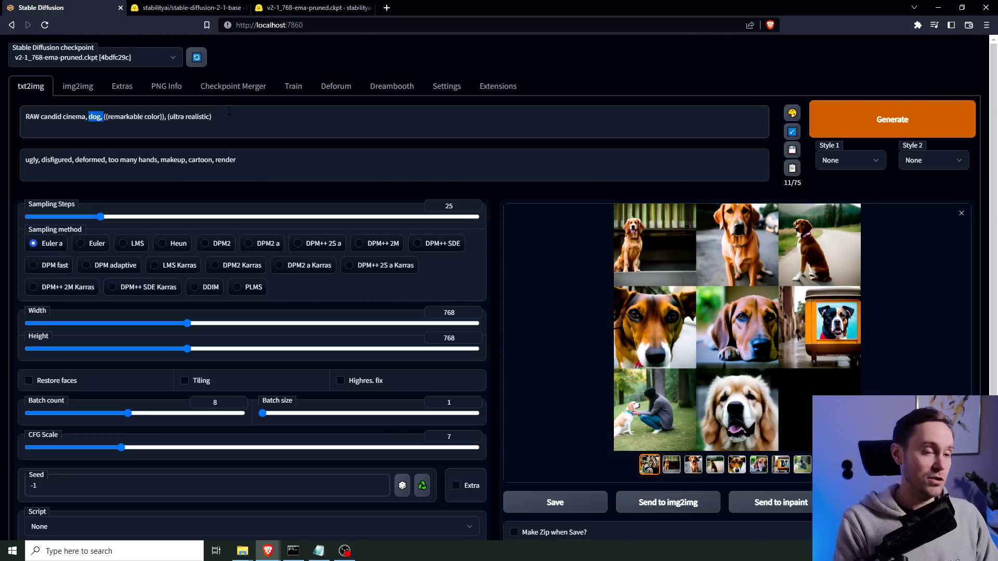
{"action": "type", "text": "woman,"}
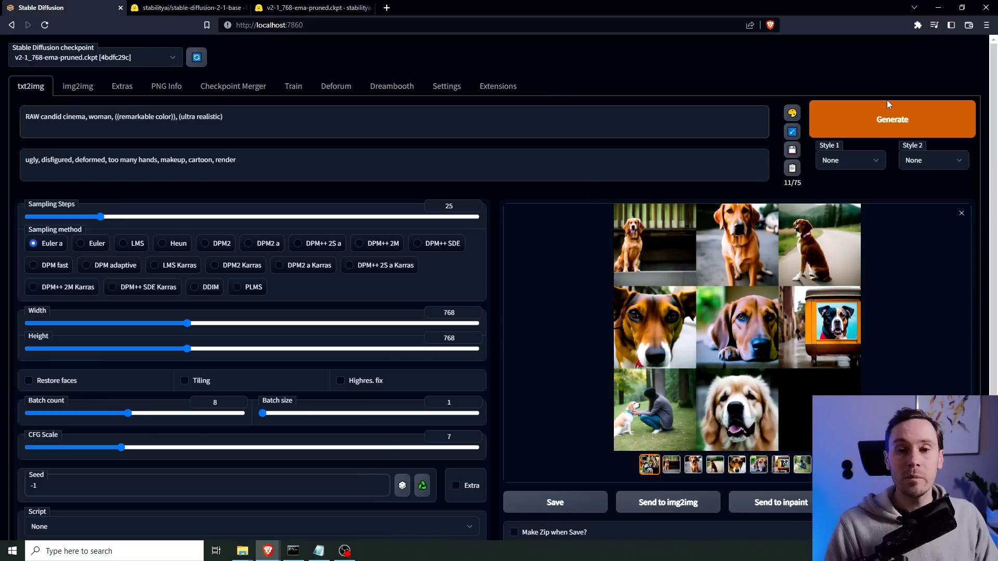
{"action": "left_click", "coordinate": [865, 115]}
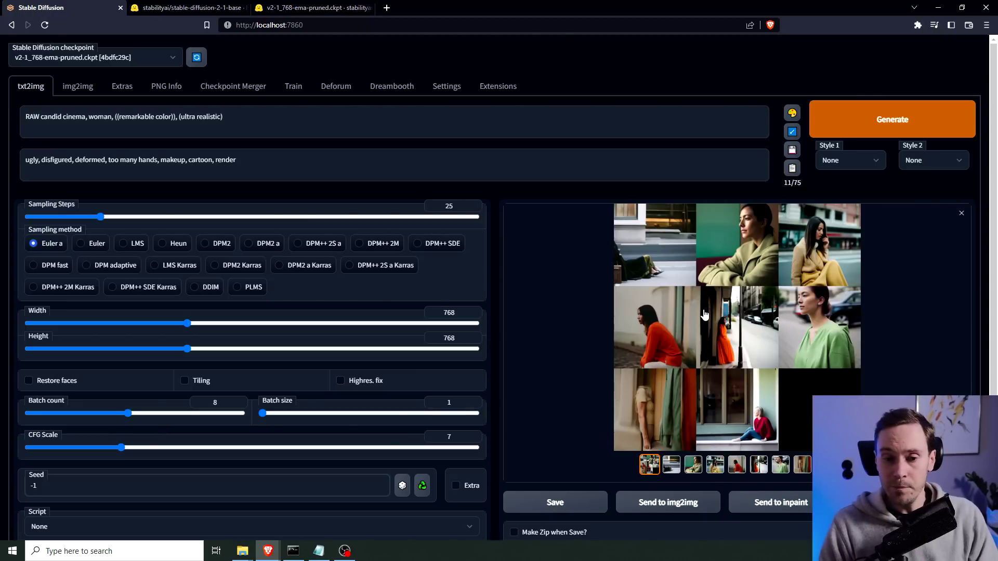
{"action": "left_click", "coordinate": [671, 464]}
{"action": "left_click", "coordinate": [737, 320]}
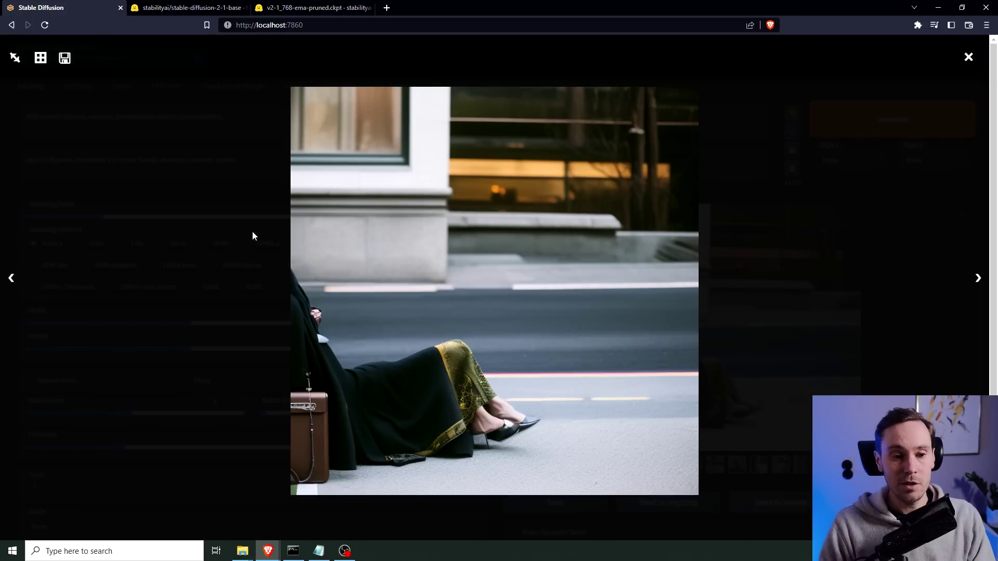
{"action": "key", "text": "Right"}
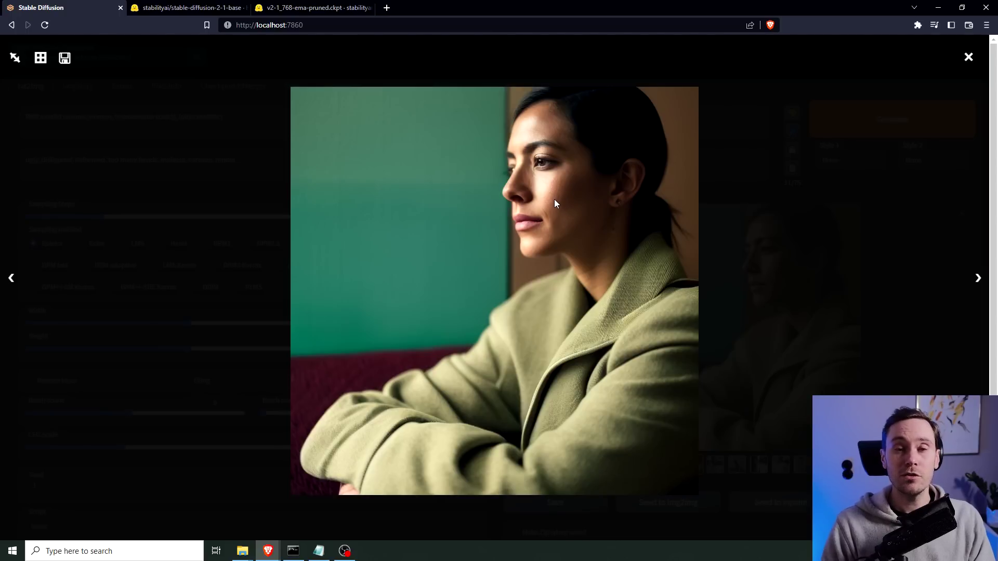
{"action": "key", "text": "Right"}
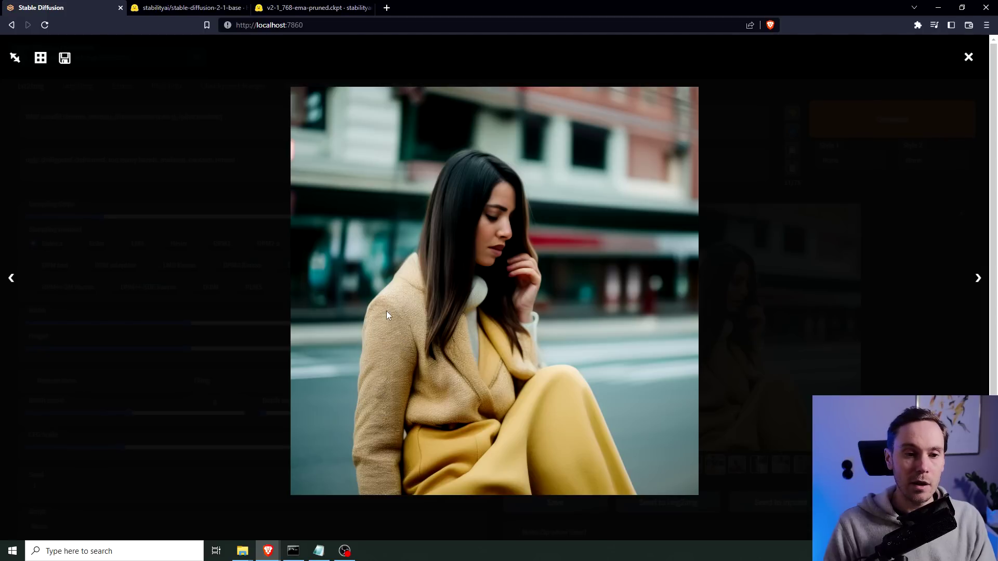
{"action": "key", "text": "Right"}
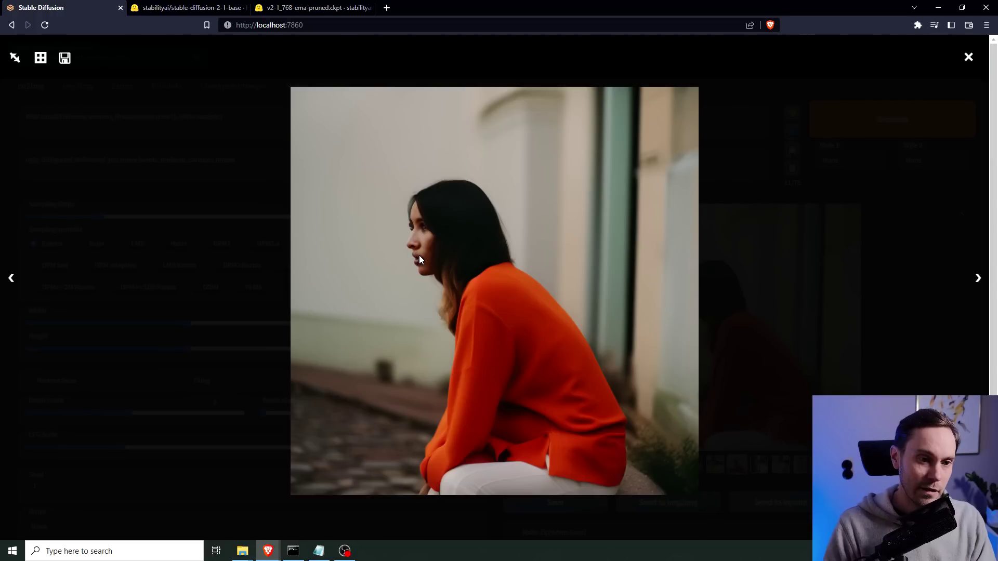
{"action": "key", "text": "Right"}
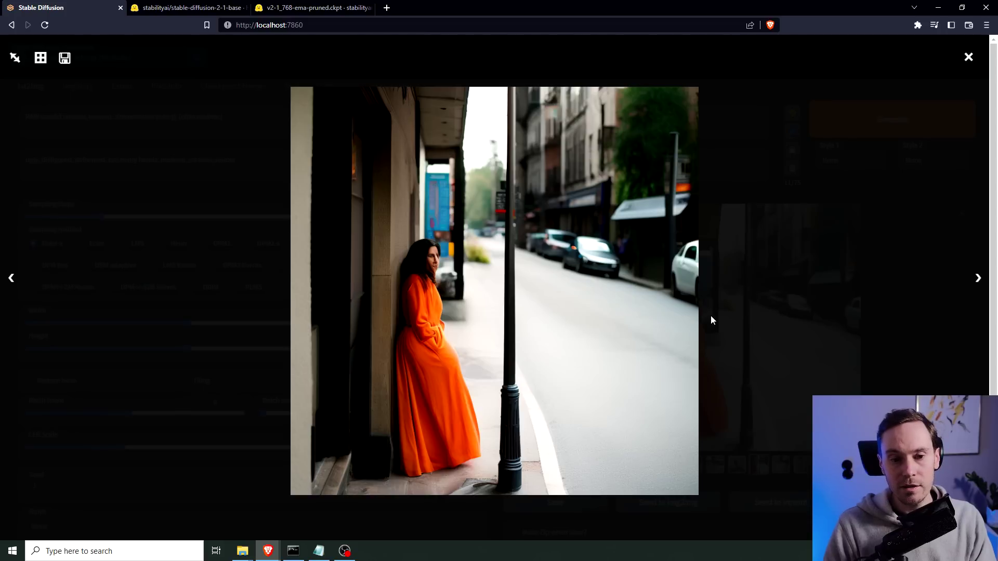
{"action": "key", "text": "Right"}
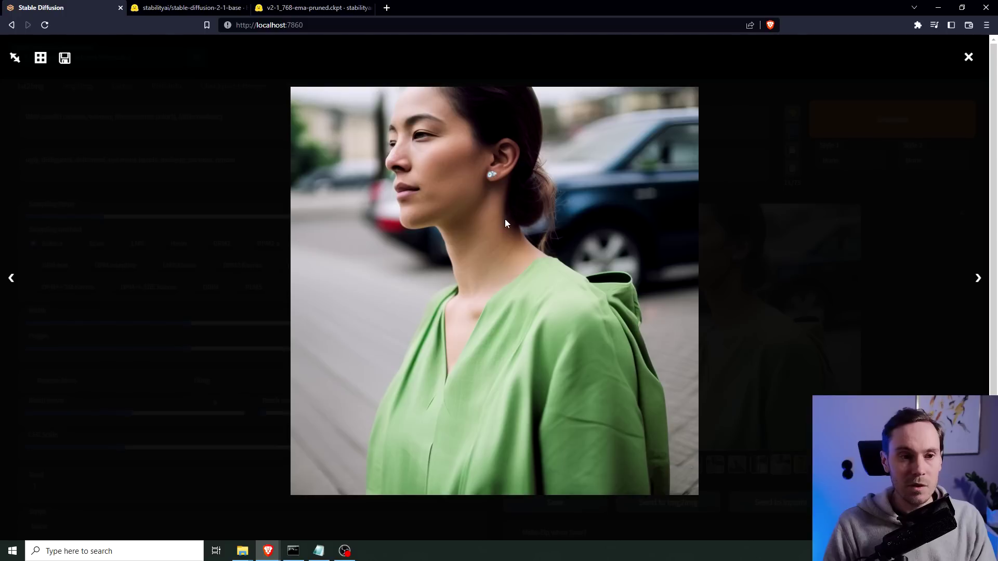
{"action": "key", "text": "Right"}
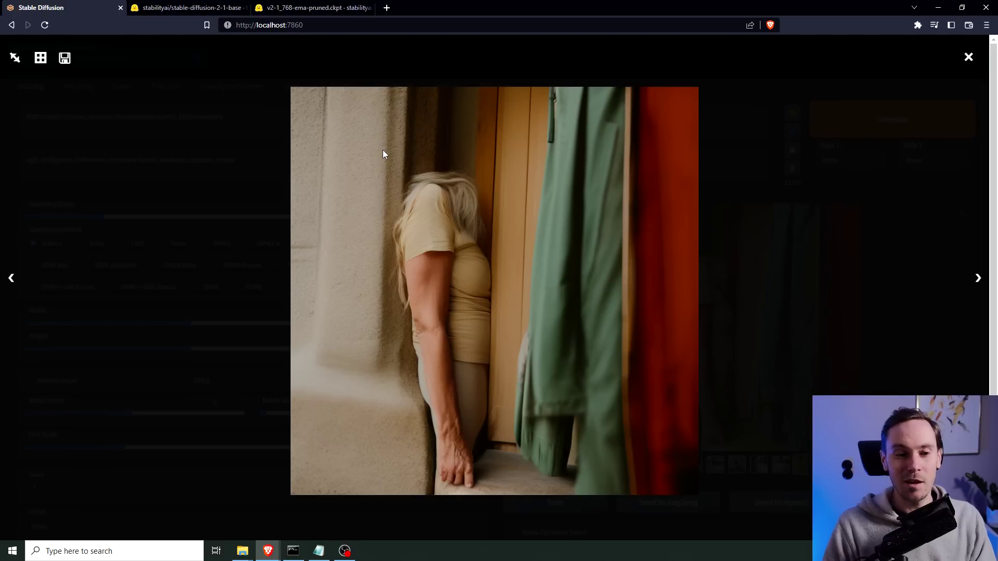
{"action": "key", "text": "Right"}
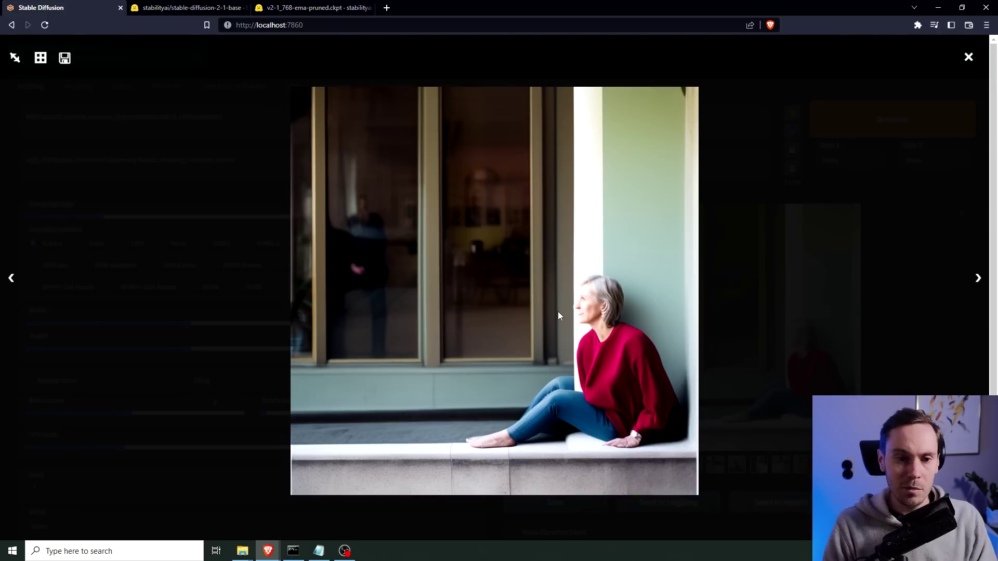
Close the viewer, change the prompt to 'woman portrait', set batch count to 9, and generate
{"action": "key", "text": "Right"}
{"action": "left_click", "coordinate": [969, 59]}
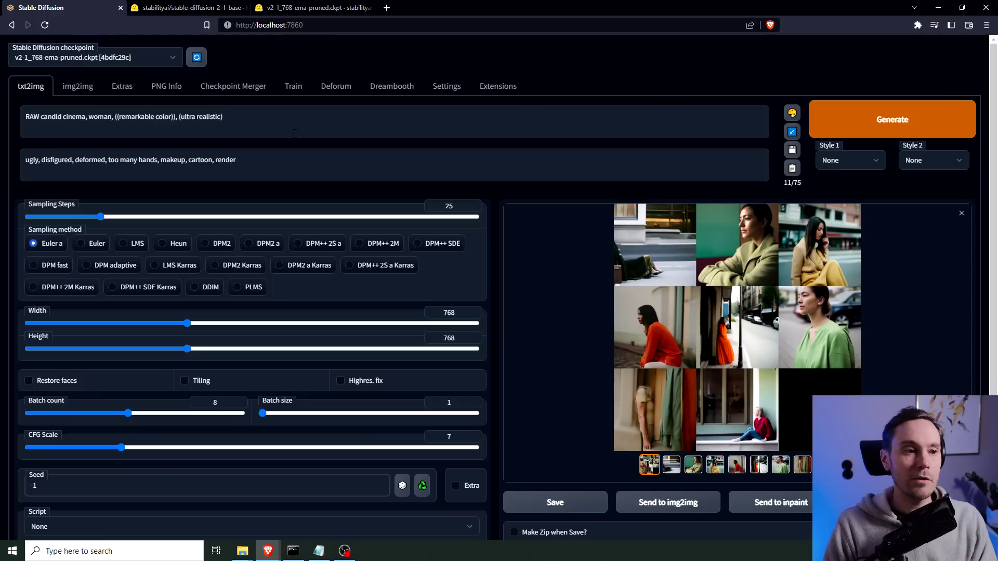
{"action": "left_click", "coordinate": [111, 116]}
{"action": "type", "text": "portrait"}
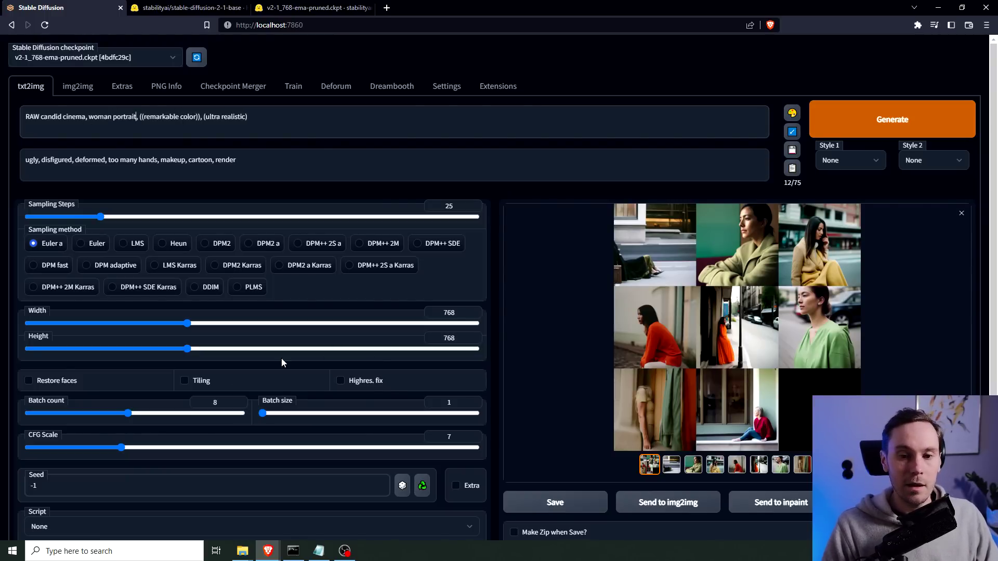
{"action": "left_click", "coordinate": [137, 416]}
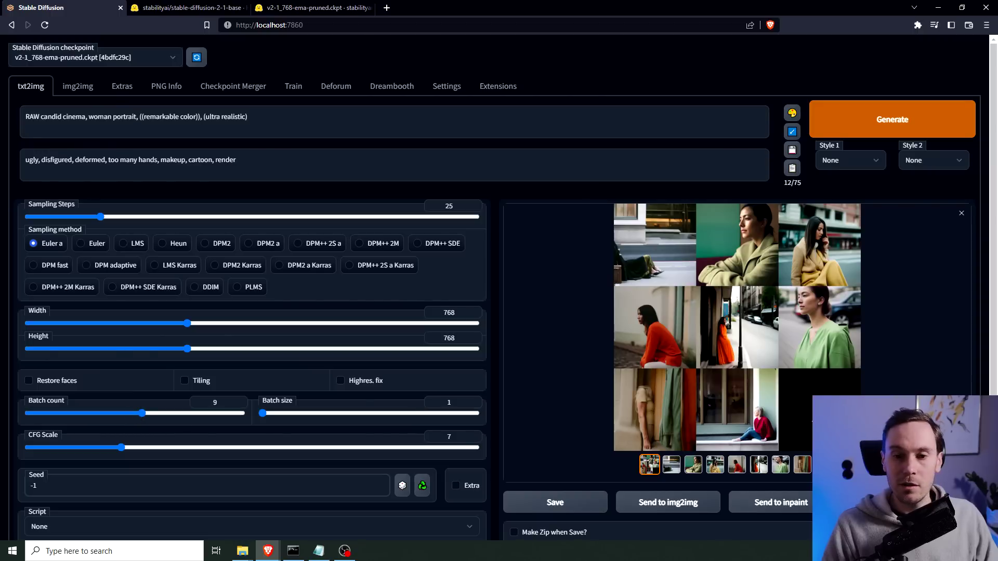
{"action": "left_click", "coordinate": [857, 114]}
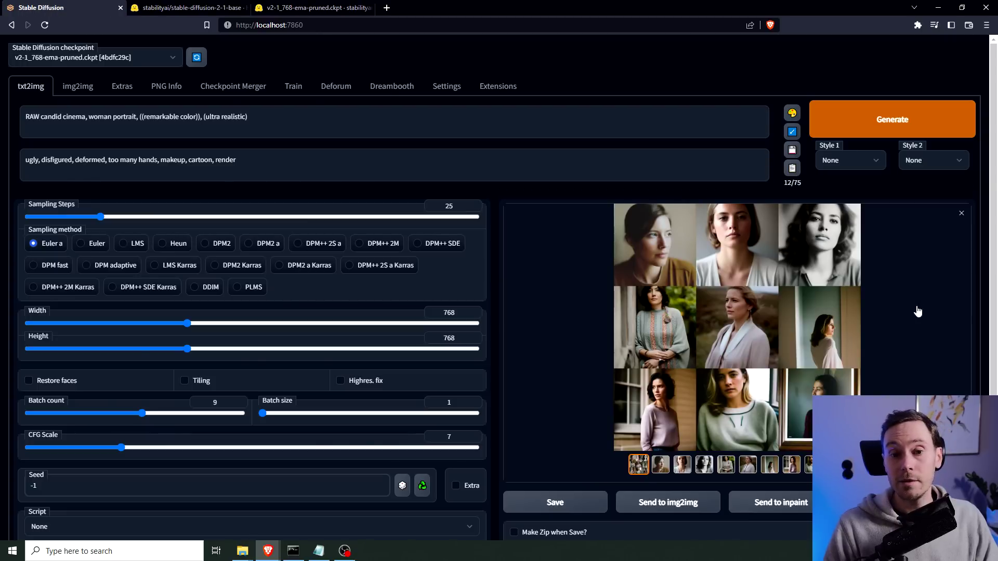
Open the second portrait full-screen and step through all nine woman portraits to the grid
{"action": "left_click", "coordinate": [661, 464]}
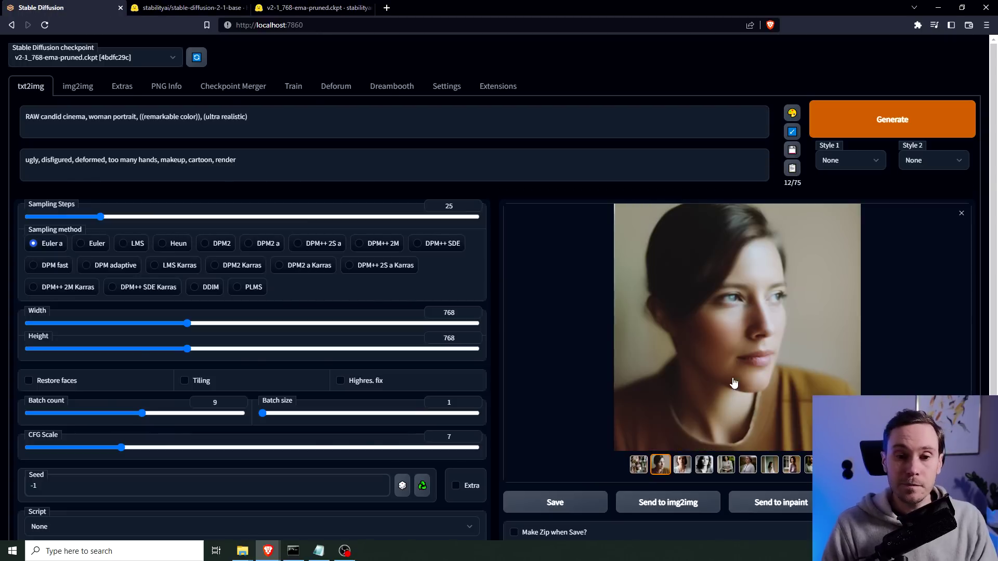
{"action": "left_click", "coordinate": [717, 278]}
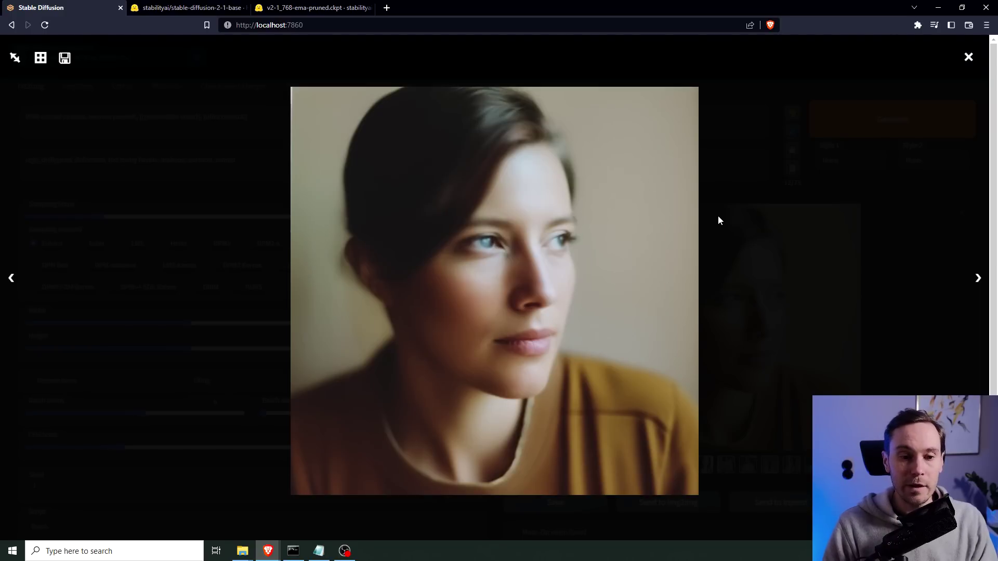
{"action": "key", "text": "Right"}
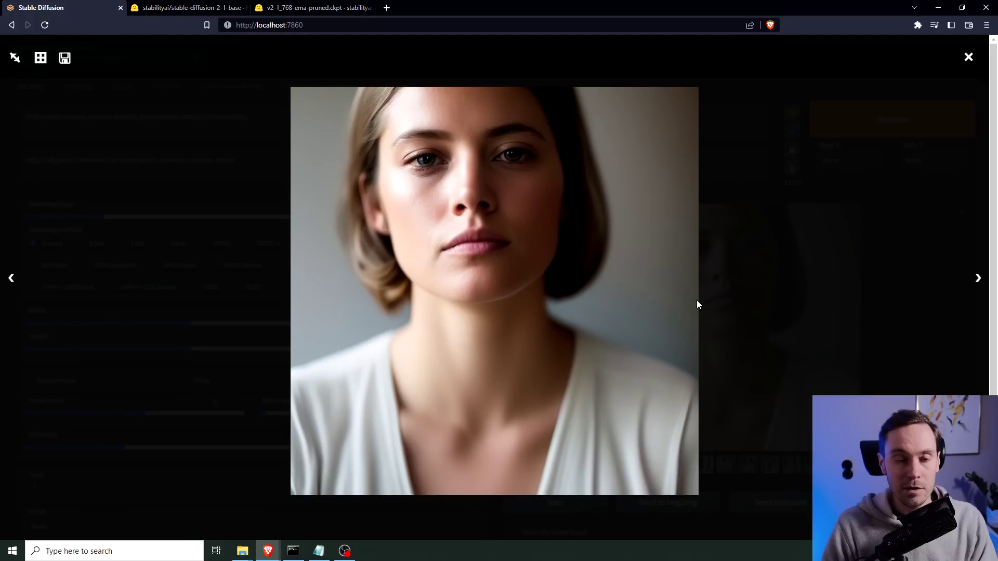
{"action": "key", "text": "Right"}
{"action": "key", "text": "Right"}
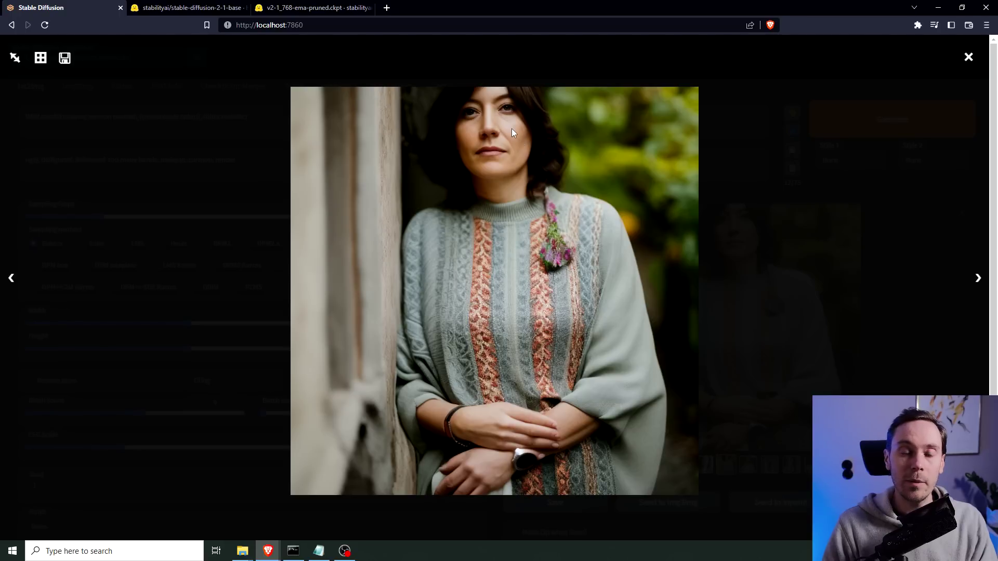
{"action": "key", "text": "Left"}
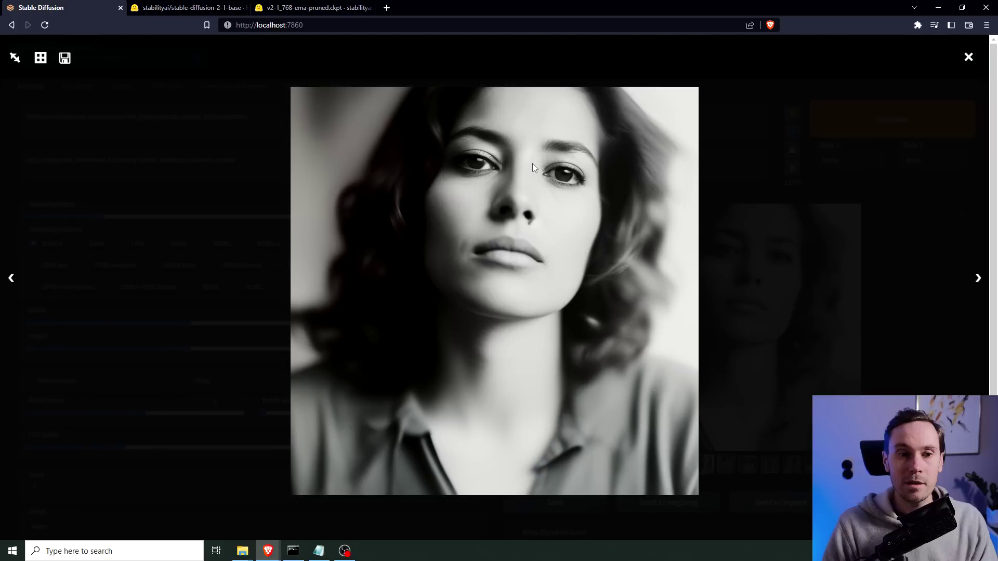
{"action": "key", "text": "Left"}
{"action": "key", "text": "Right"}
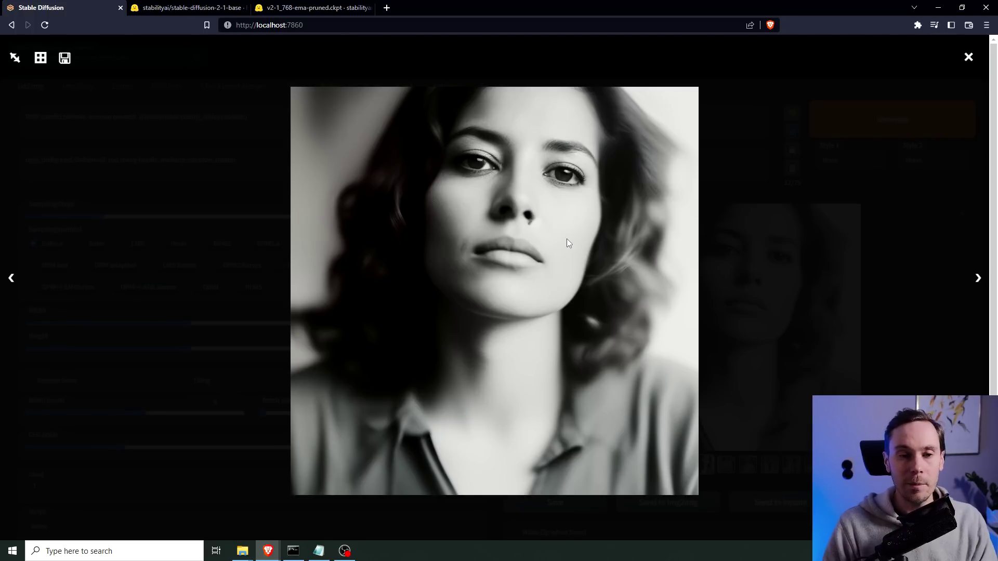
{"action": "key", "text": "Right"}
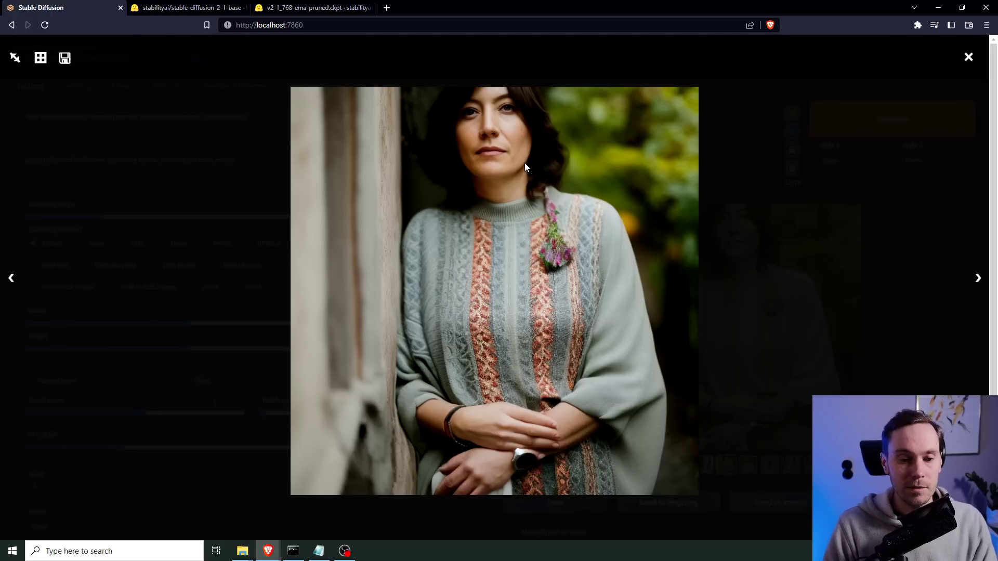
{"action": "key", "text": "Right"}
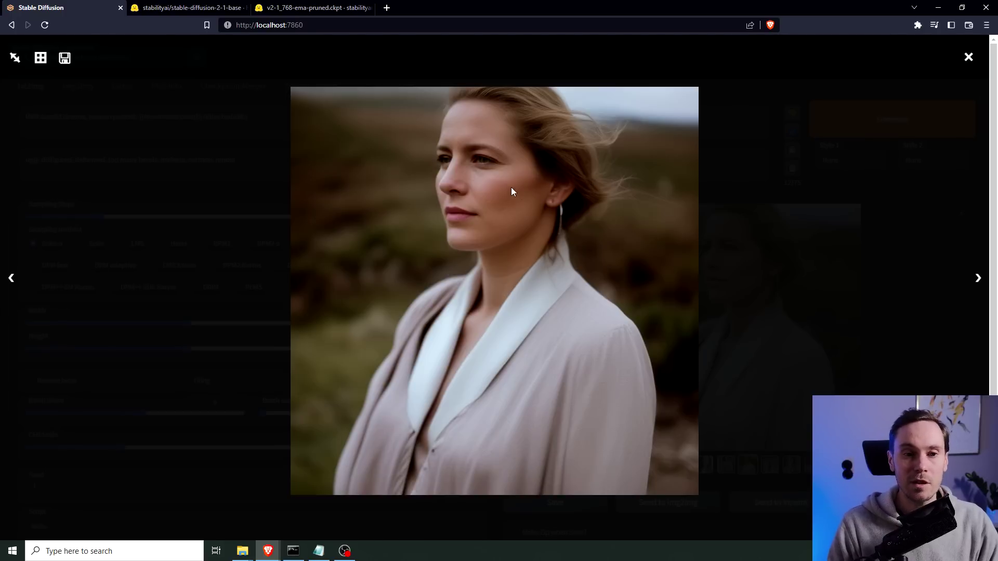
{"action": "key", "text": "Right"}
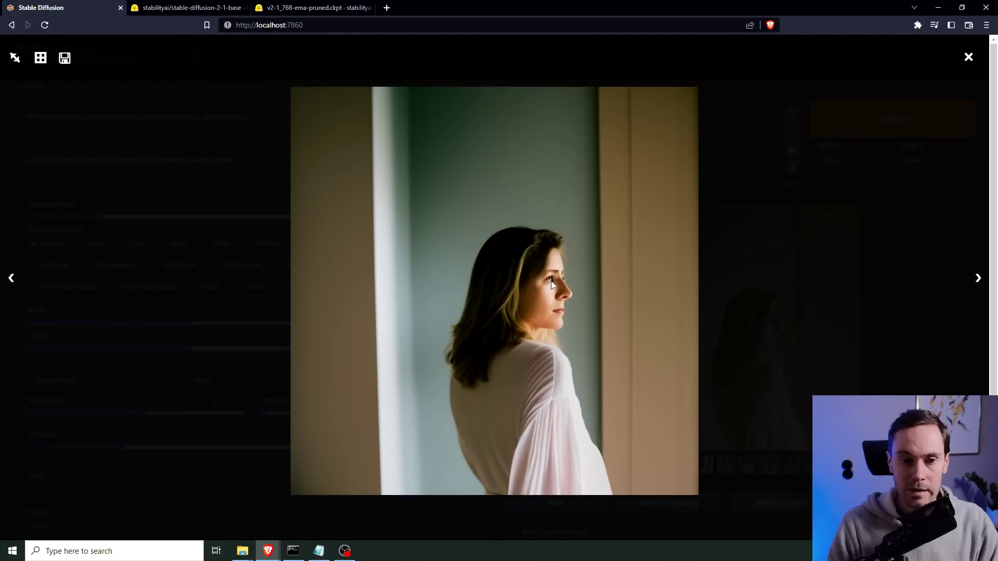
{"action": "key", "text": "Right"}
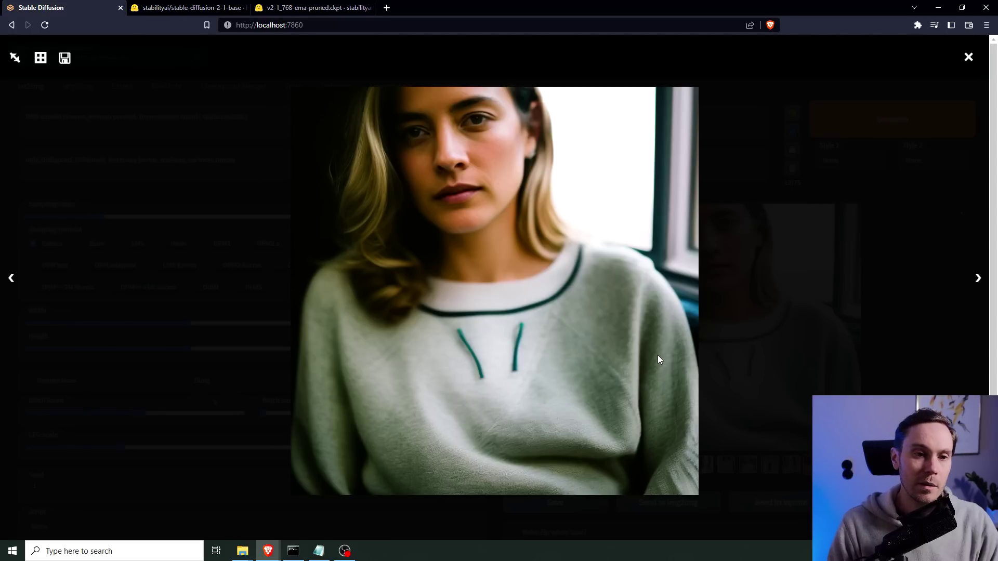
{"action": "key", "text": "Right"}
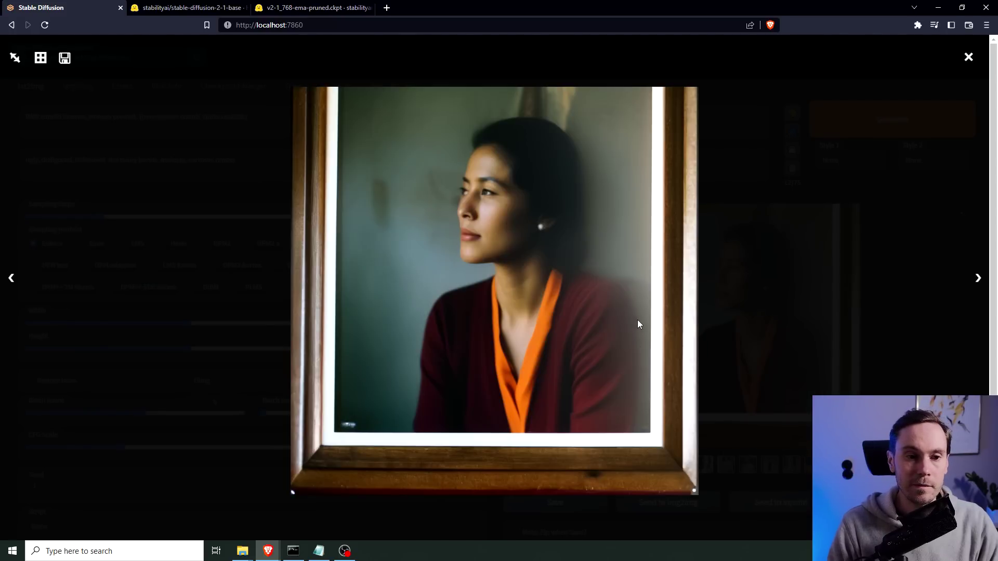
{"action": "key", "text": "Right"}
Close the viewer, change 'woman' to 'old man' in the prompt, and generate nine portraits
{"action": "left_click", "coordinate": [968, 57]}
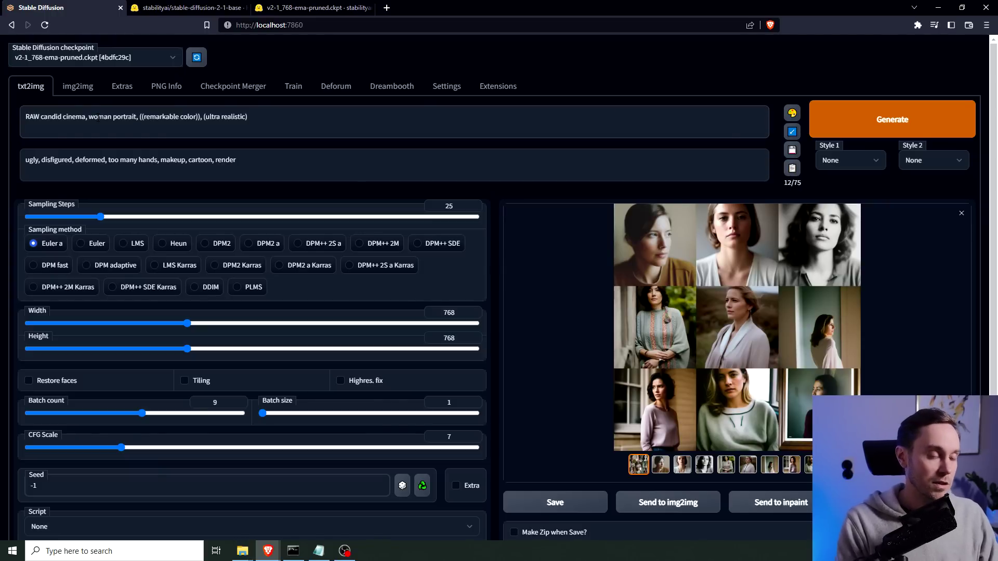
{"action": "double_click", "coordinate": [97, 117]}
{"action": "type", "text": "men"}
{"action": "key", "text": "ctrl+Left"}
{"action": "type", "text": "old"}
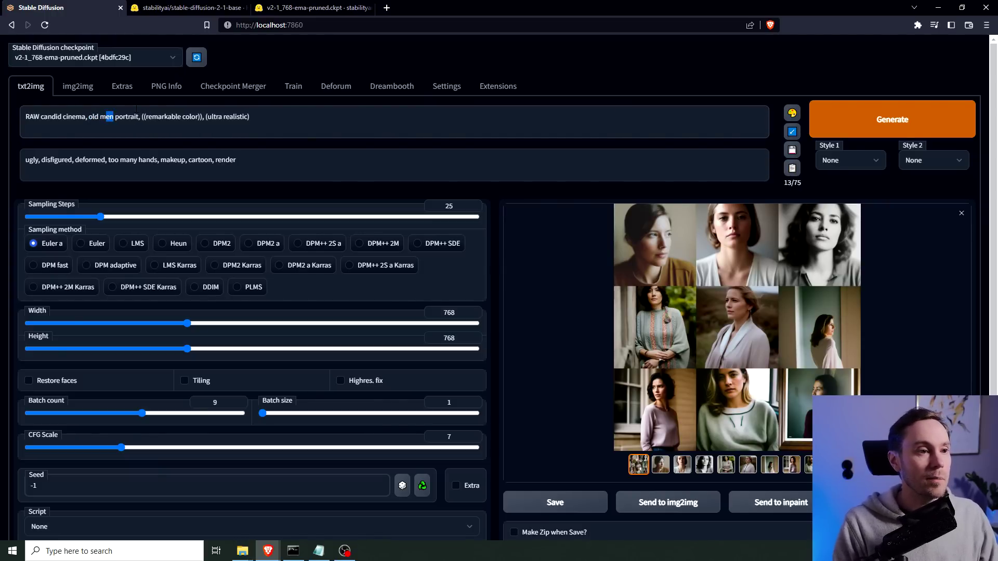
{"action": "key", "text": "BackSpace"}
{"action": "key", "text": "BackSpace"}
{"action": "type", "text": "an"}
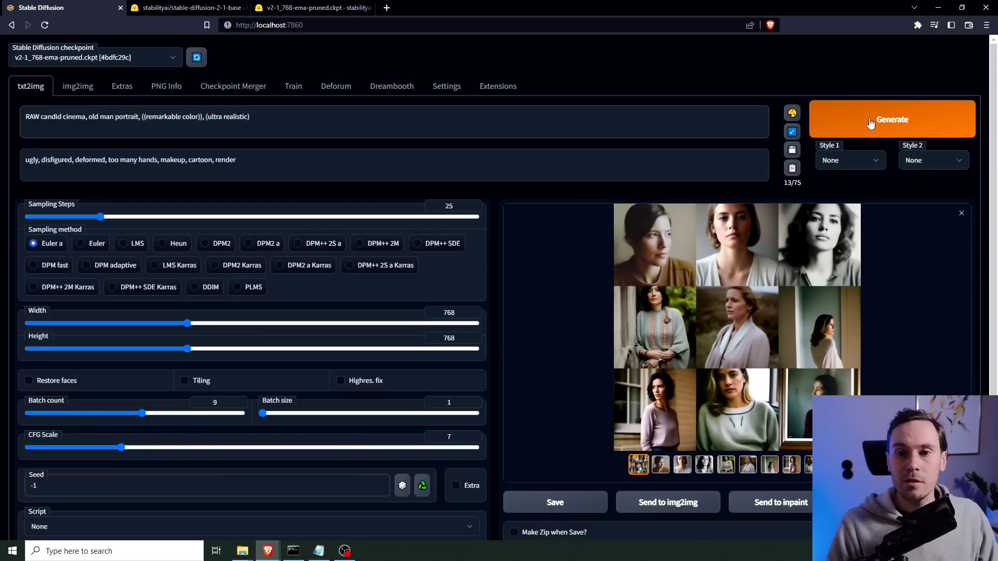
{"action": "left_click", "coordinate": [867, 124]}
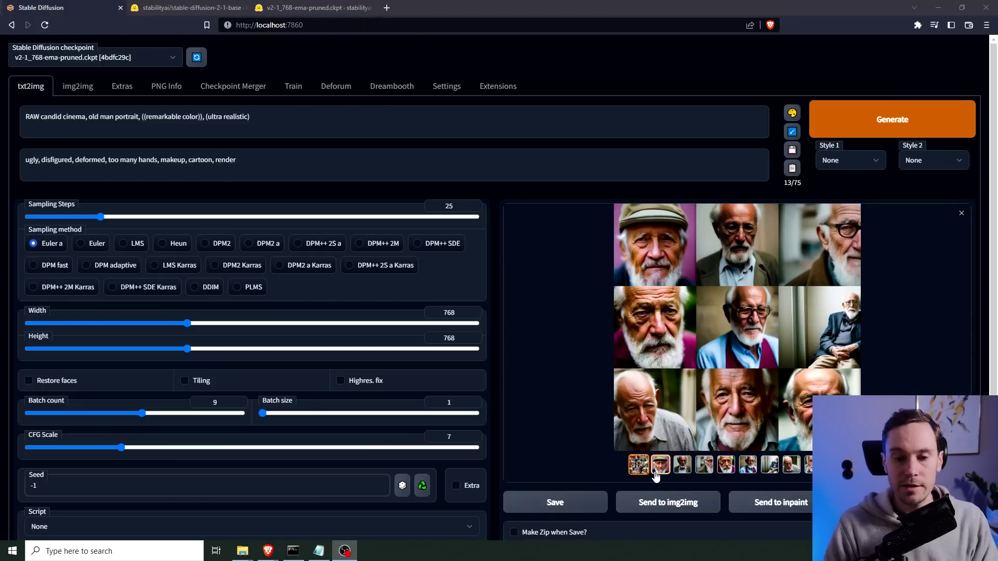
Open the hat-wearing old man full-screen and step through each portrait to the combined grid
{"action": "left_click", "coordinate": [655, 473]}
{"action": "left_click", "coordinate": [731, 337]}
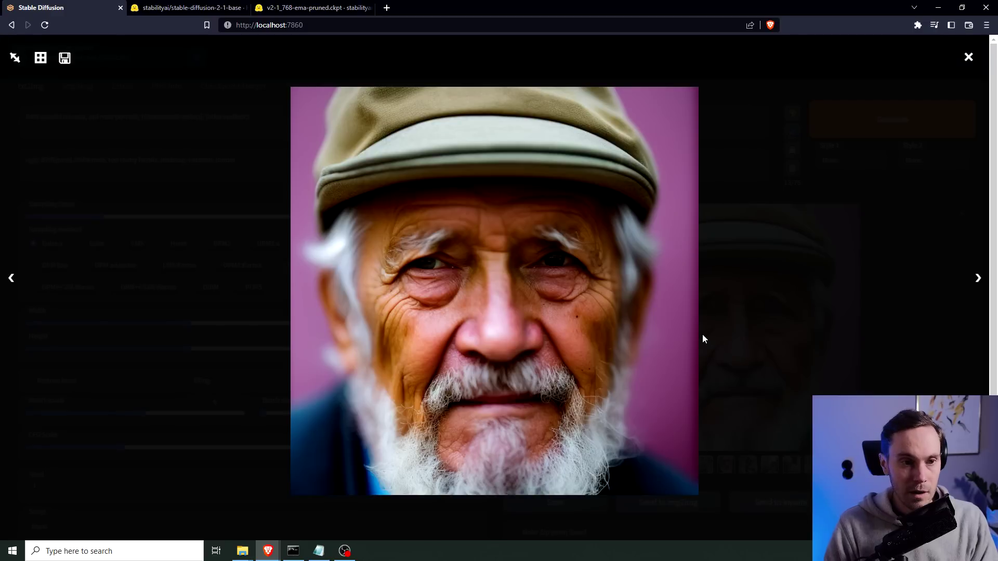
{"action": "key", "text": "Right"}
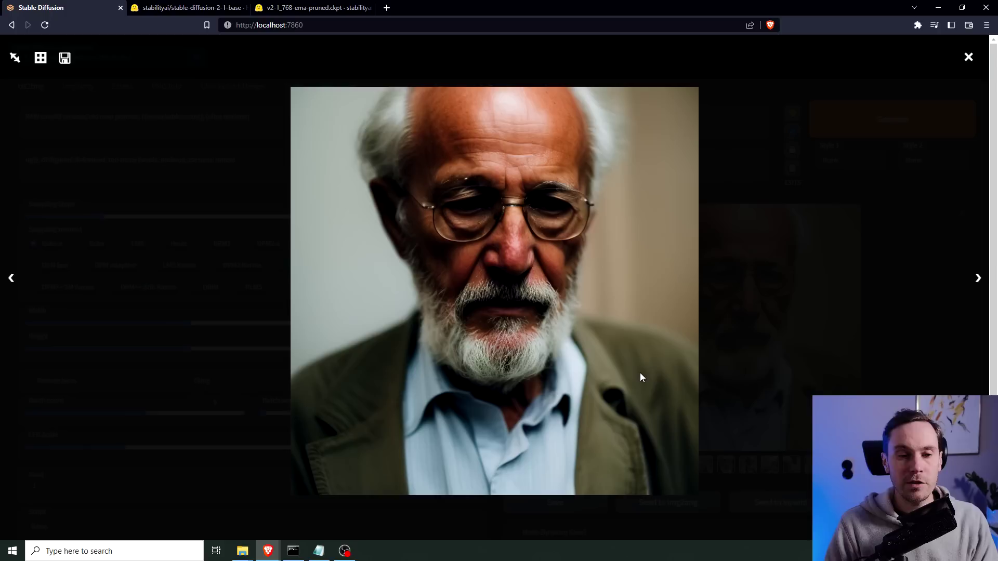
{"action": "key", "text": "Right"}
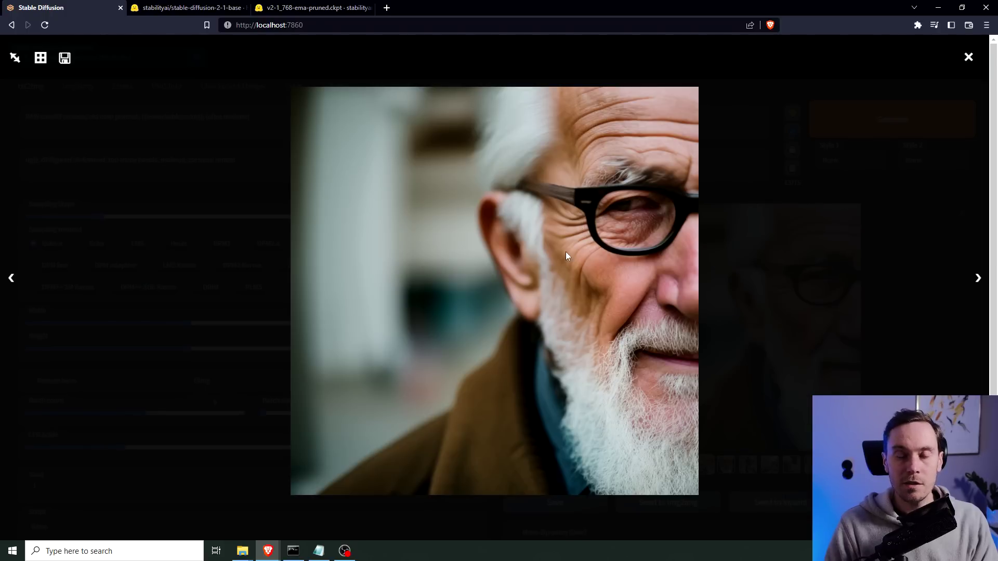
{"action": "key", "text": "Right"}
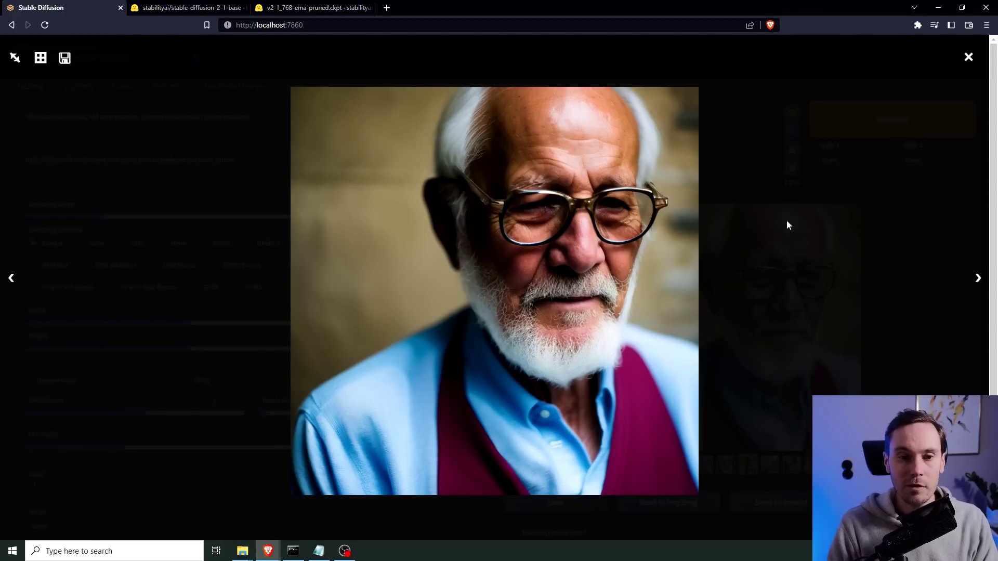
{"action": "key", "text": "Right"}
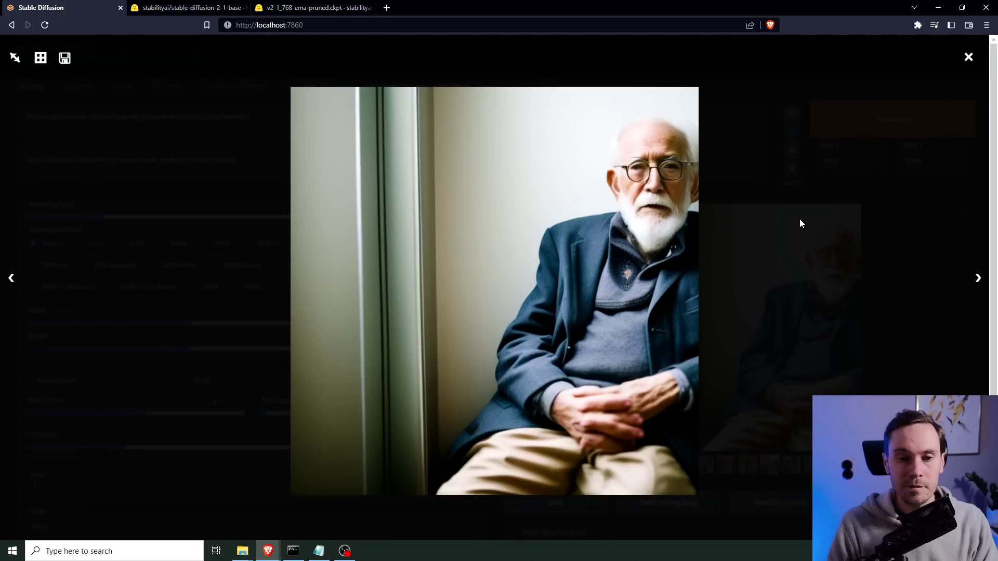
{"action": "key", "text": "Right"}
{"action": "key", "text": "Right"}
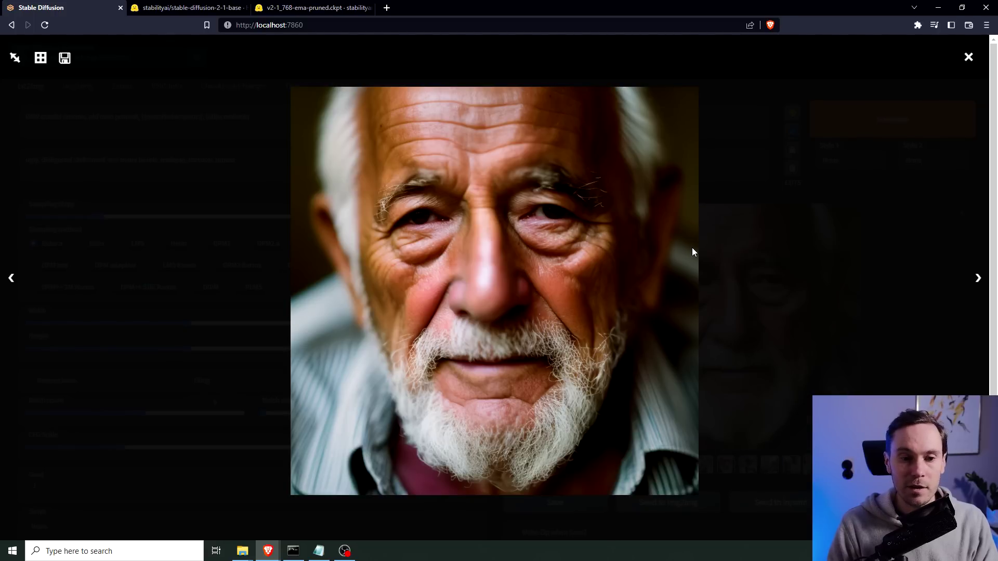
{"action": "key", "text": "Right"}
{"action": "key", "text": "Right"}
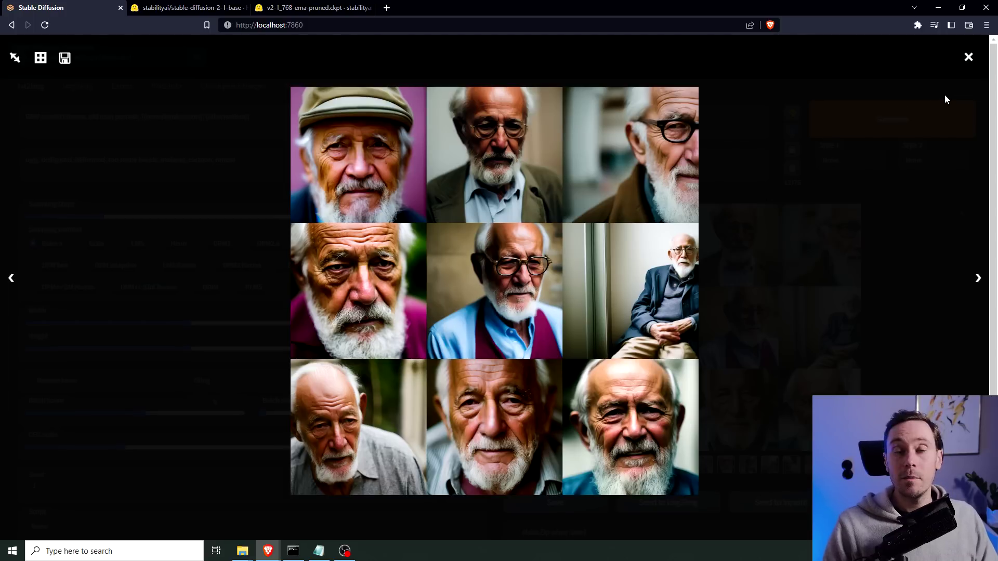
Close the viewer, replace 'old man portrait' with 'lion on the savannah', and generate the batch
{"action": "left_click", "coordinate": [968, 58]}
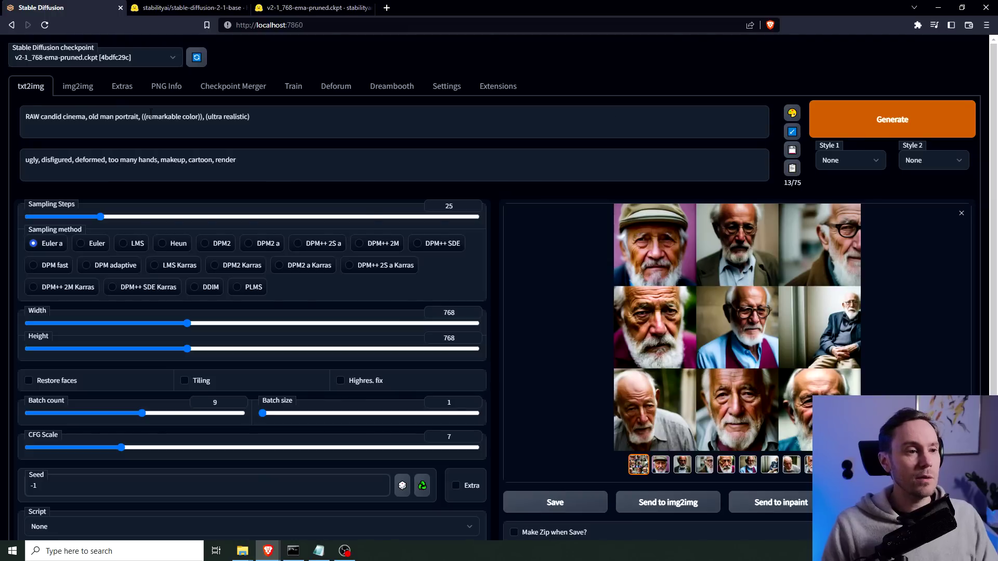
{"action": "left_click_drag", "start_coordinate": [89, 117], "coordinate": [138, 116]}
{"action": "key", "text": "BackSpace"}
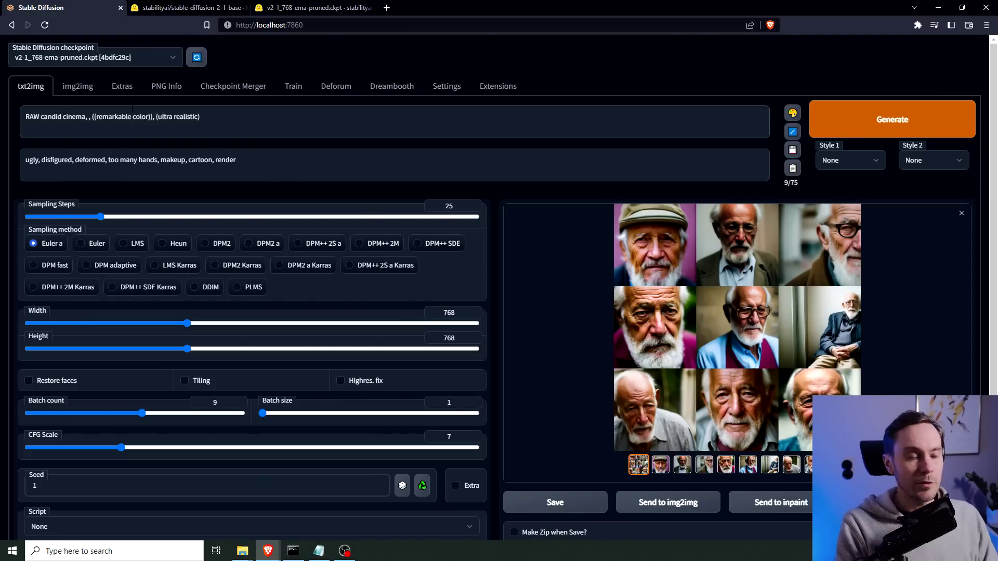
{"action": "type", "text": "lion o"}
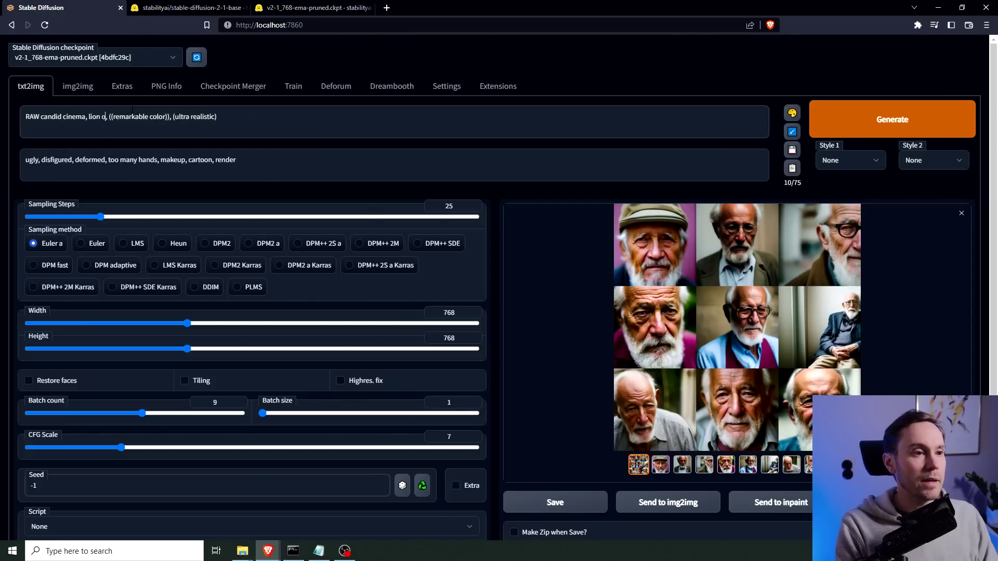
{"action": "type", "text": "n the sva"}
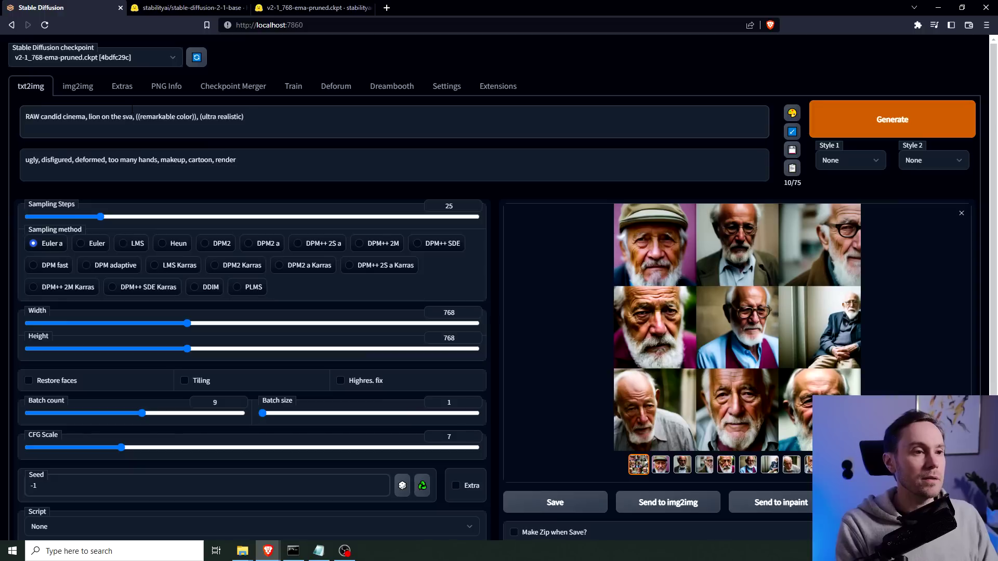
{"action": "key", "text": "BackSpace"}
{"action": "key", "text": "BackSpace"}
{"action": "type", "text": "avannah"}
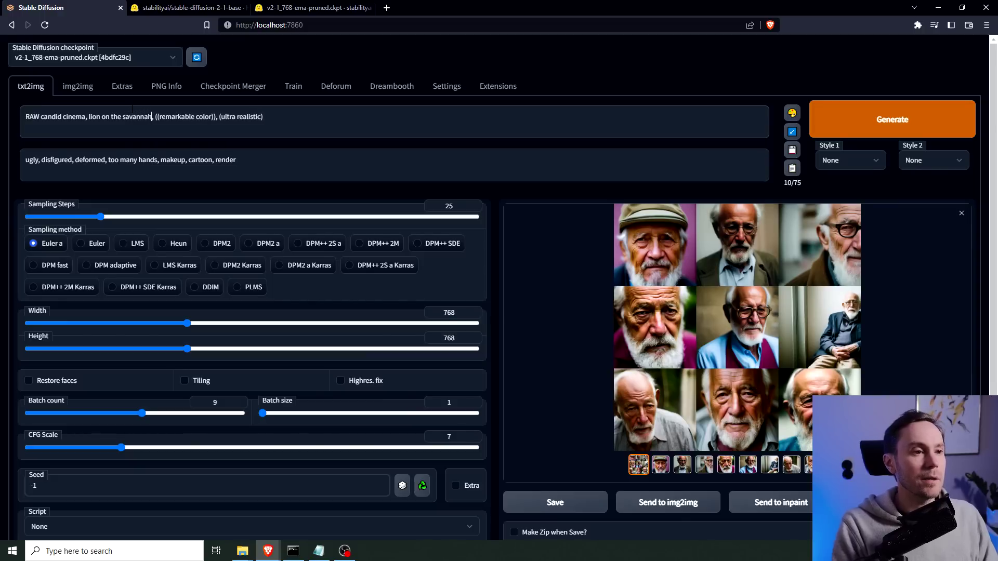
{"action": "left_click", "coordinate": [860, 129]}
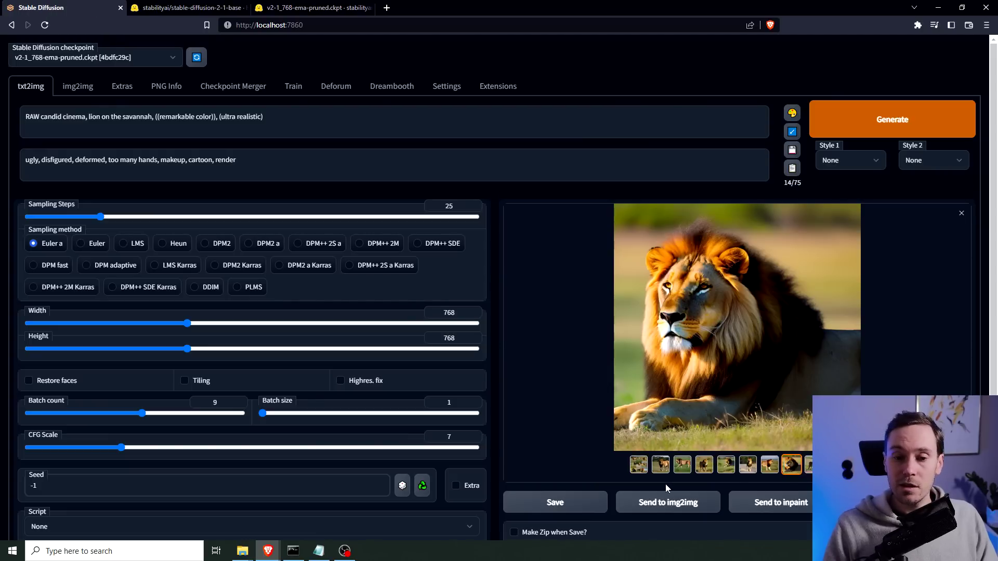
Open the walking lion full-screen, step through every lion photo to the grid, and exit with Escape
{"action": "left_click", "coordinate": [661, 464]}
{"action": "left_click", "coordinate": [728, 324]}
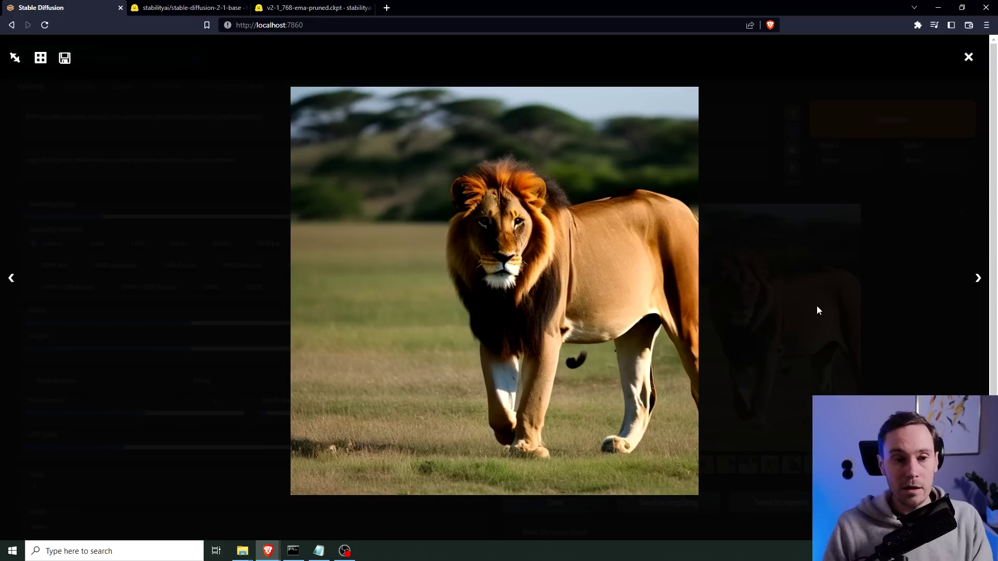
{"action": "key", "text": "Right"}
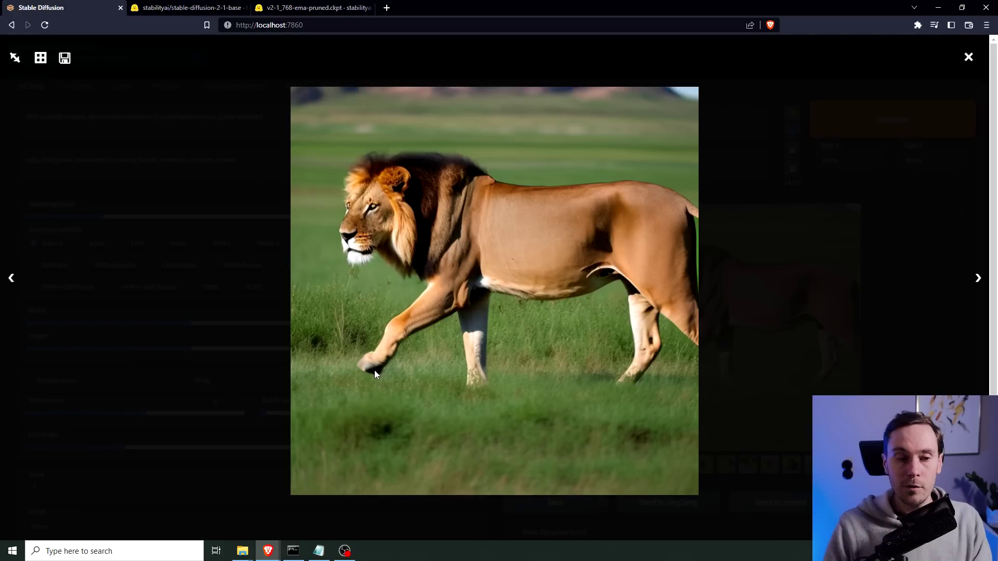
{"action": "key", "text": "Right"}
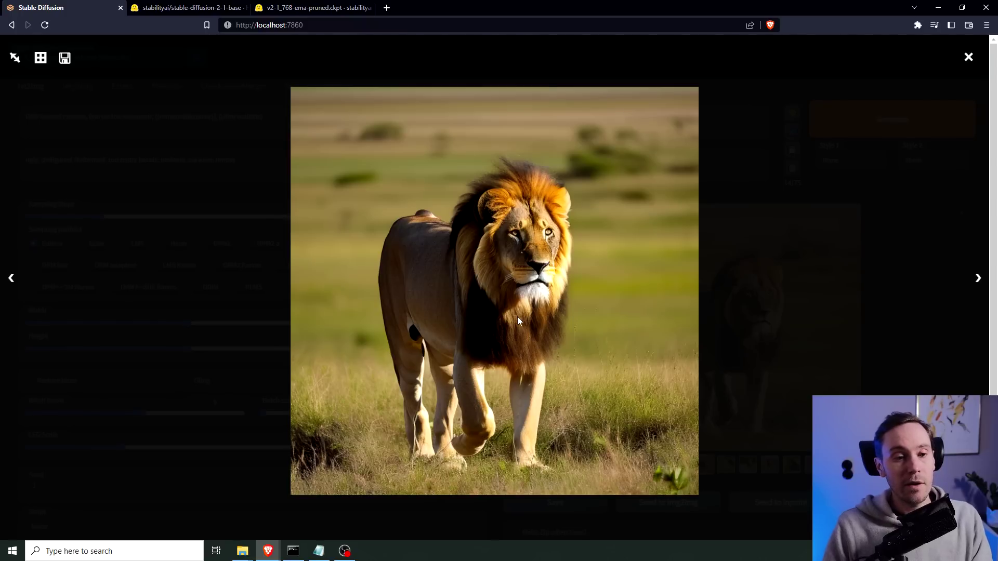
{"action": "key", "text": "Right"}
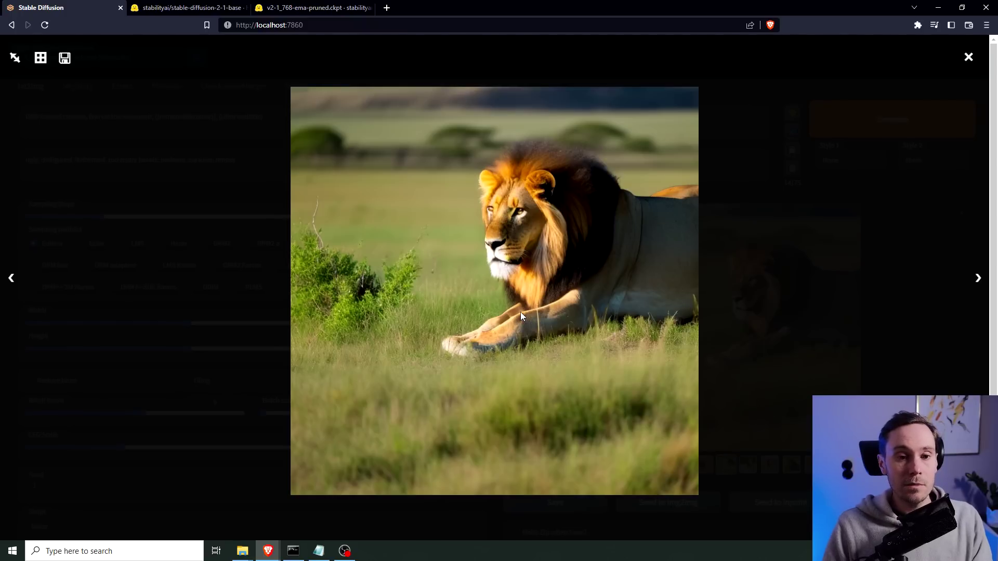
{"action": "key", "text": "Right"}
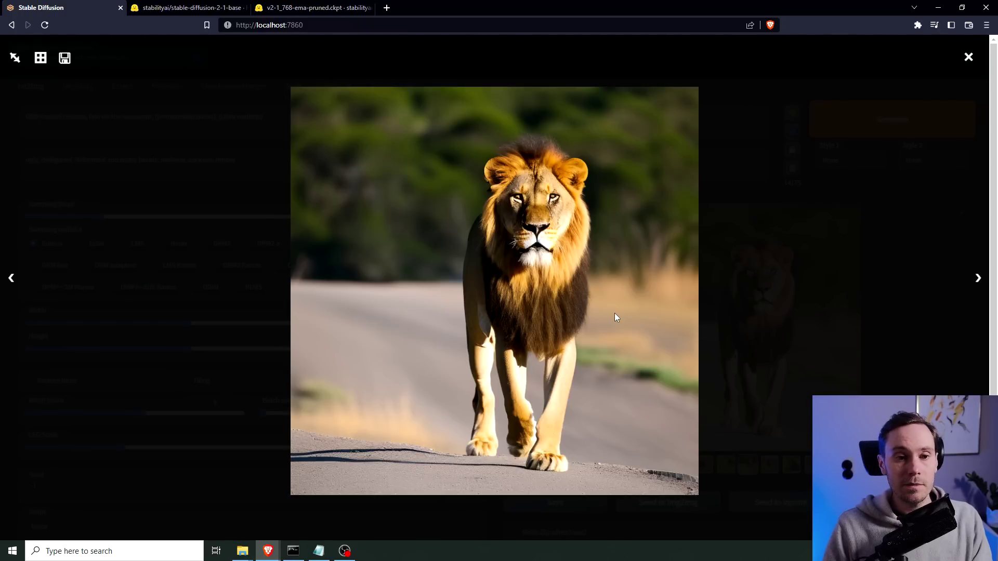
{"action": "key", "text": "Left"}
{"action": "key", "text": "Right"}
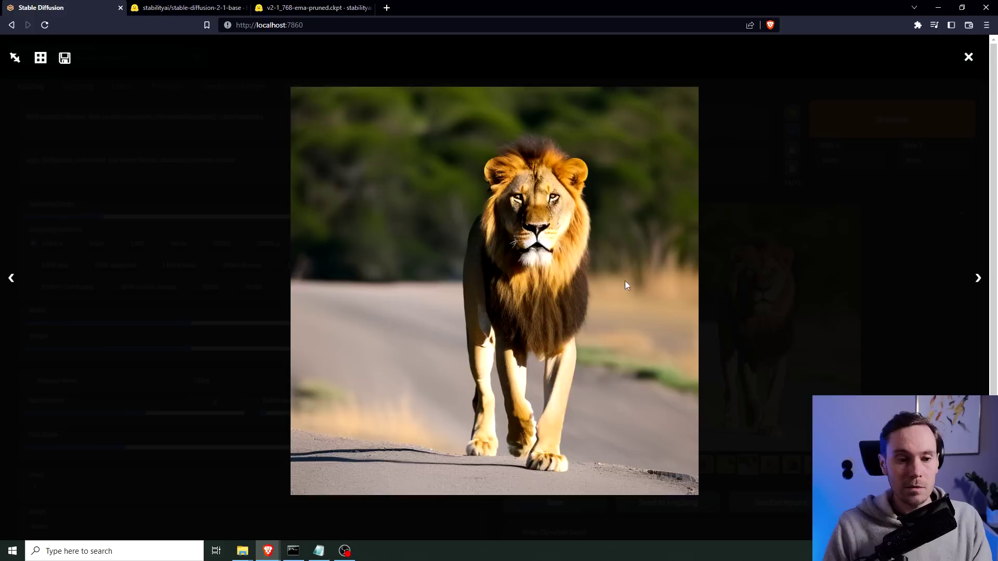
{"action": "key", "text": "Right"}
{"action": "key", "text": "Right"}
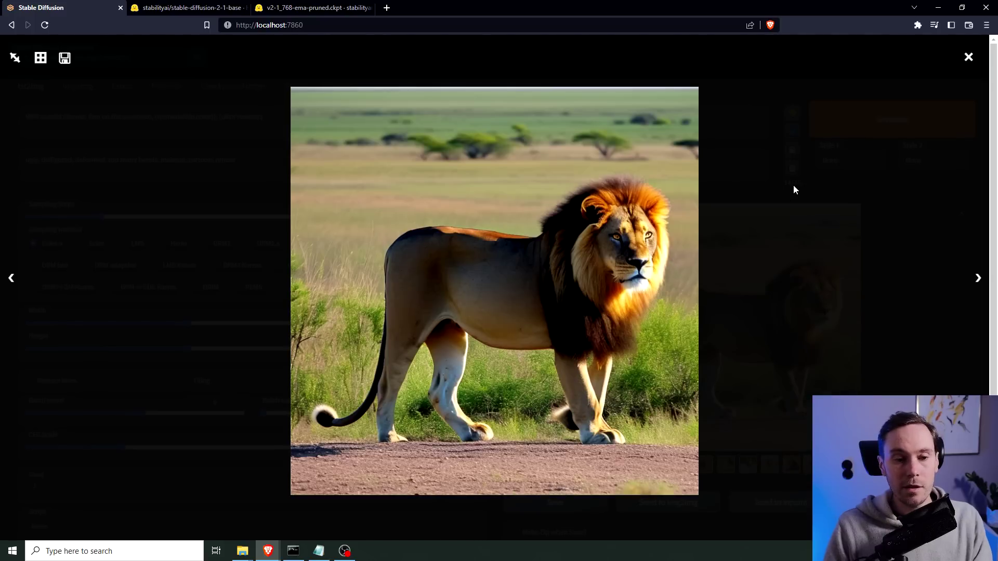
{"action": "key", "text": "Right"}
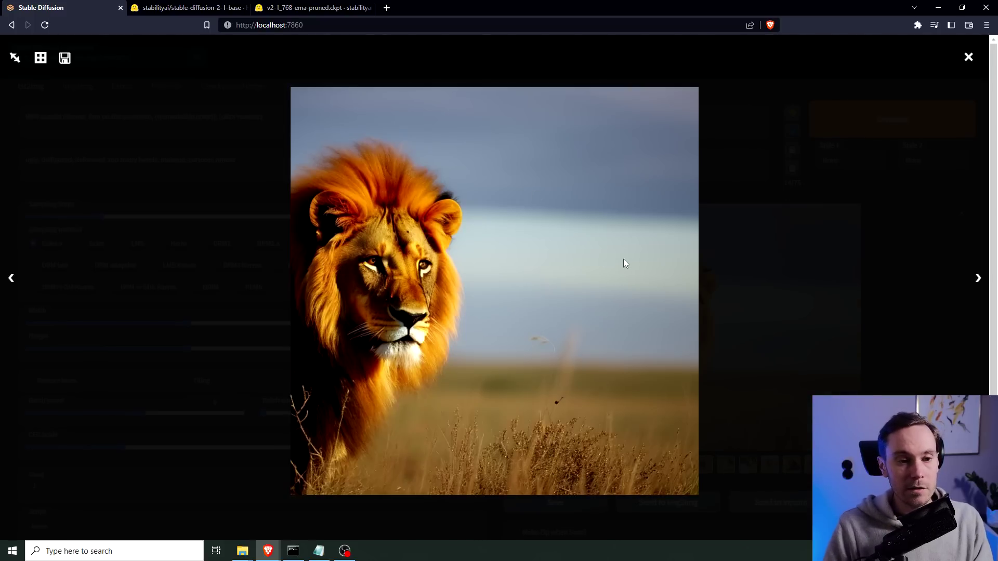
{"action": "key", "text": "Right"}
{"action": "key", "text": "Escape"}
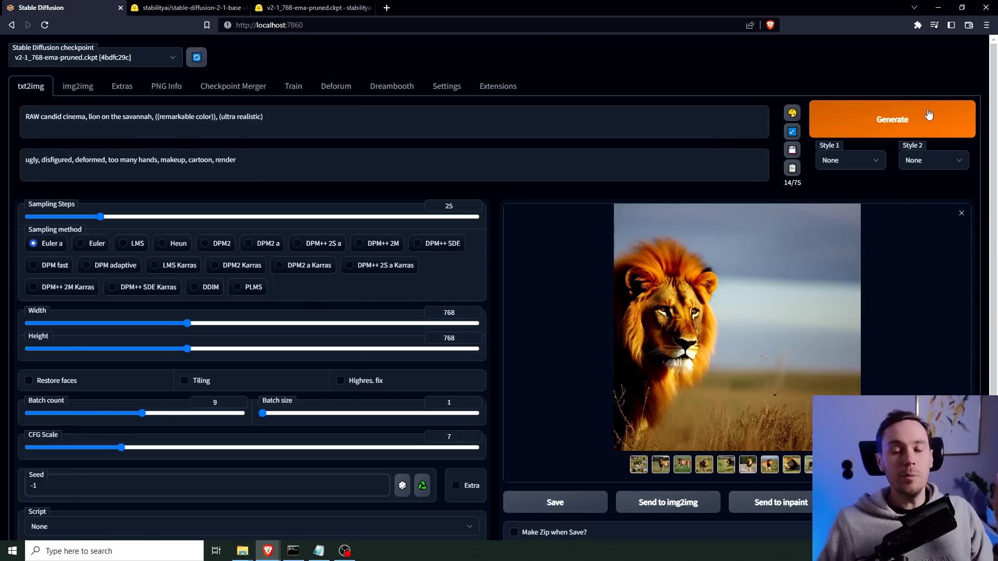